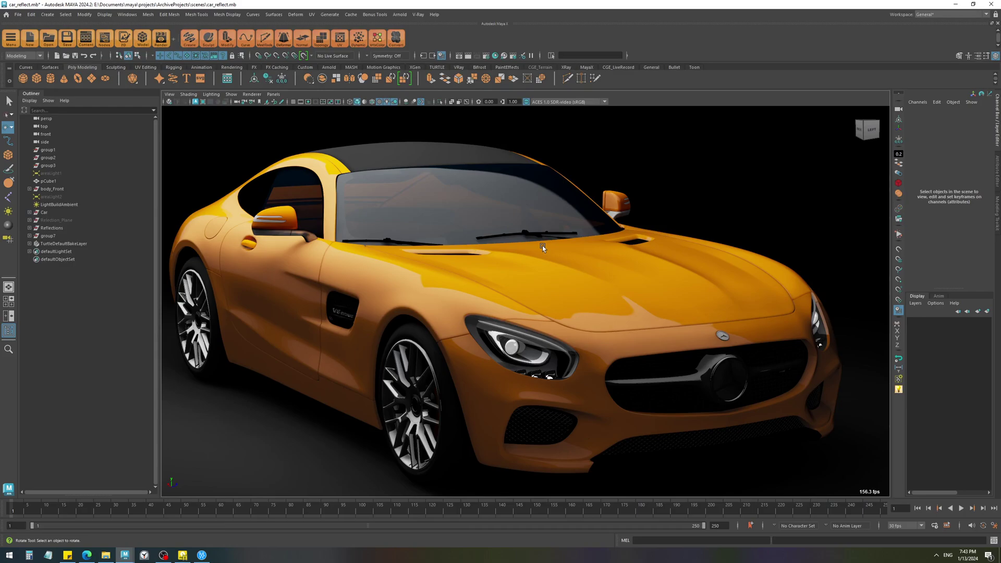
Highlight 'Mesh' in the X-Ray checklist note, then switch Maya to the Turning Surface.mb scene
{"action": "key", "text": "alt+Tab"}
{"action": "left_click_drag", "start_coordinate": [841, 273], "coordinate": [786, 275]}
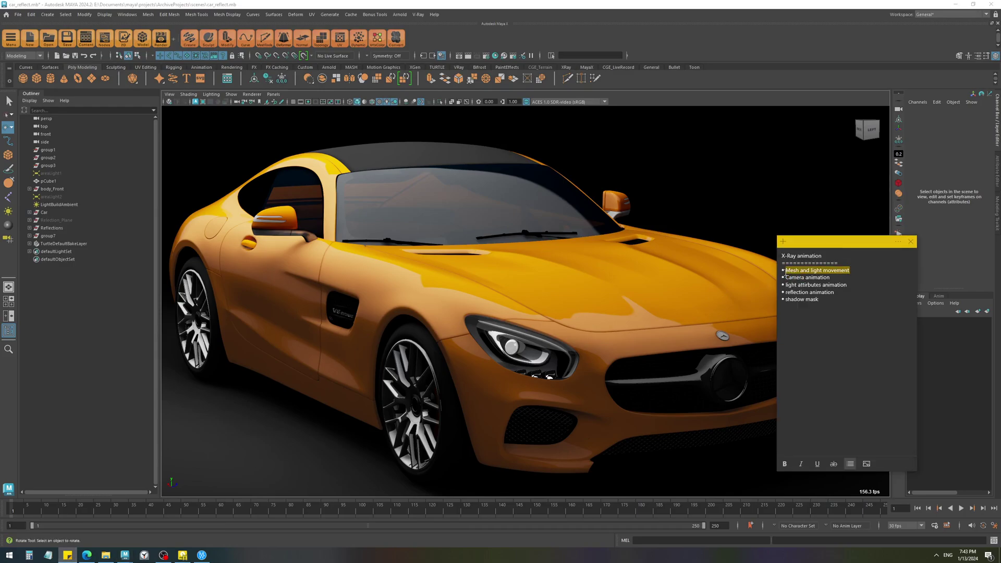
{"action": "double_click", "coordinate": [788, 270]}
{"action": "left_click", "coordinate": [124, 555]}
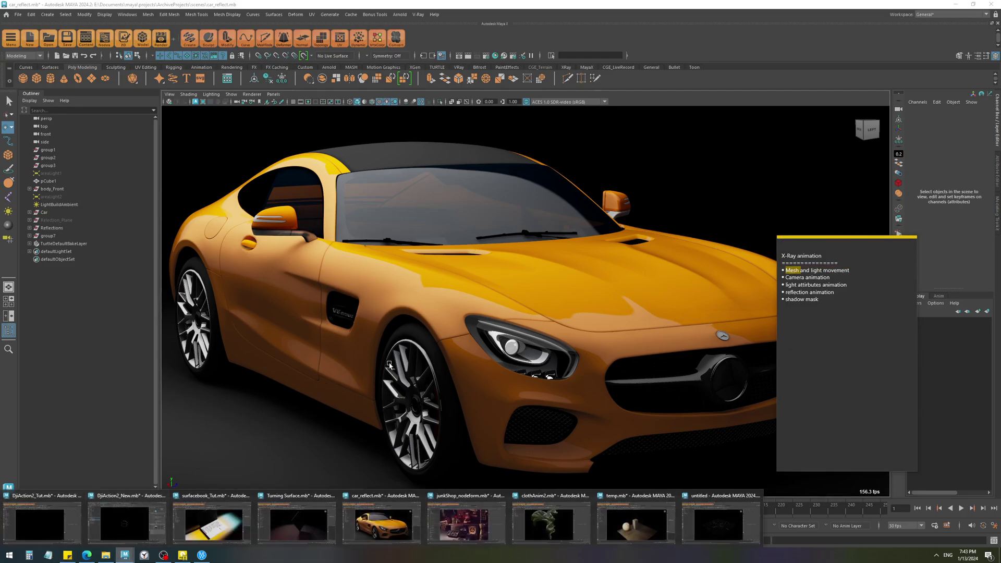
{"action": "left_click", "coordinate": [288, 524]}
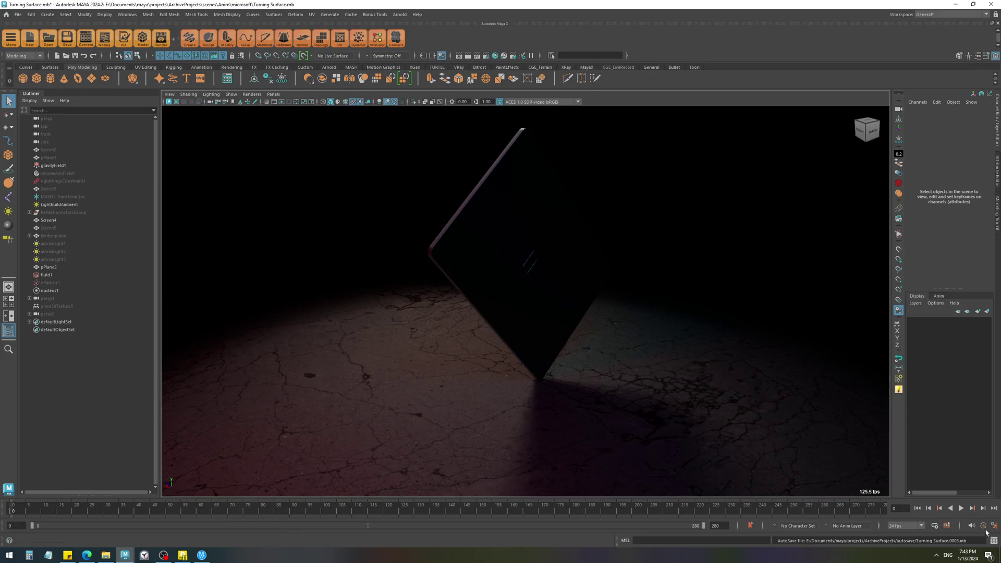
Play the turning laptop animation, orbit and zoom in closer, then switch to clothAnim2.mb
{"action": "left_click", "coordinate": [960, 508]}
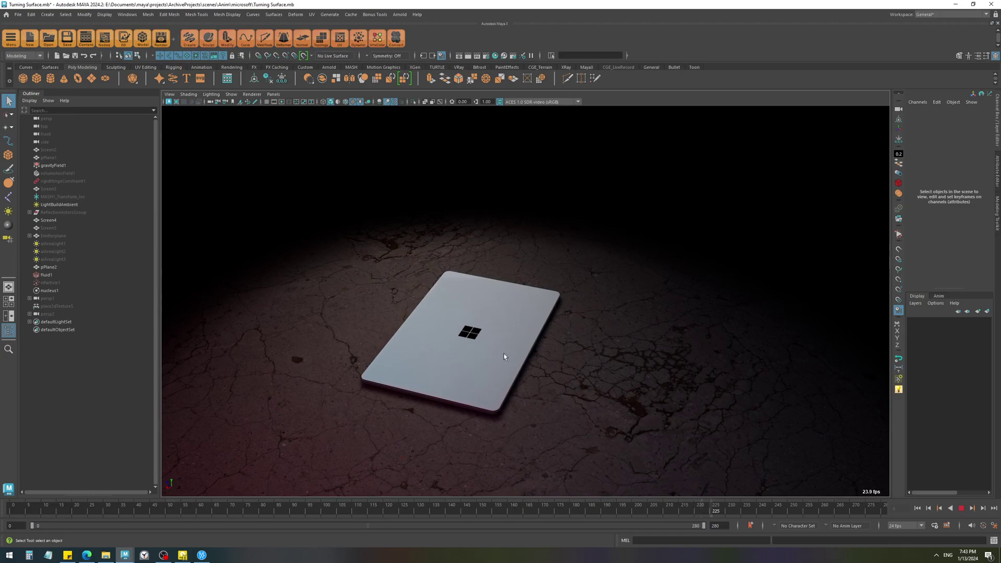
{"action": "key", "text": "Escape"}
{"action": "left_click_drag", "start_coordinate": [440, 347], "coordinate": [627, 383], "text": "alt"}
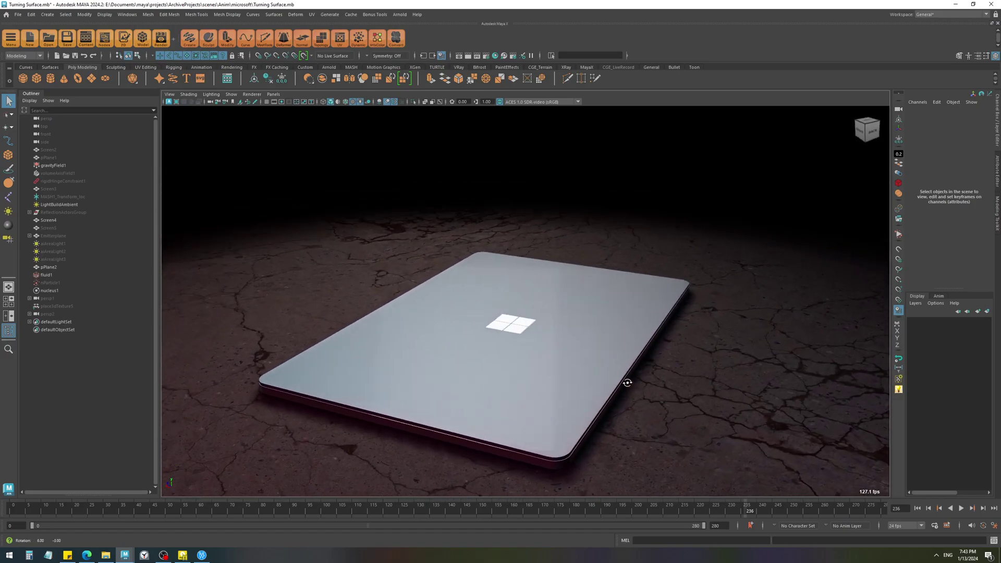
{"action": "scroll", "coordinate": [586, 382], "scroll_direction": "down", "scroll_amount": 5}
{"action": "middle_click_drag", "start_coordinate": [592, 373], "coordinate": [587, 396], "text": "alt"}
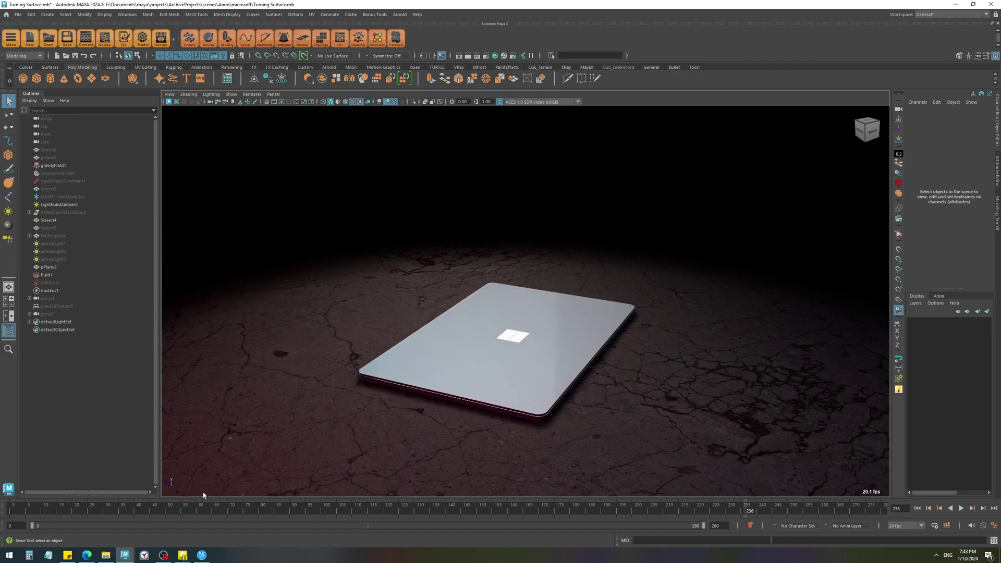
{"action": "mouse_move", "coordinate": [125, 553]}
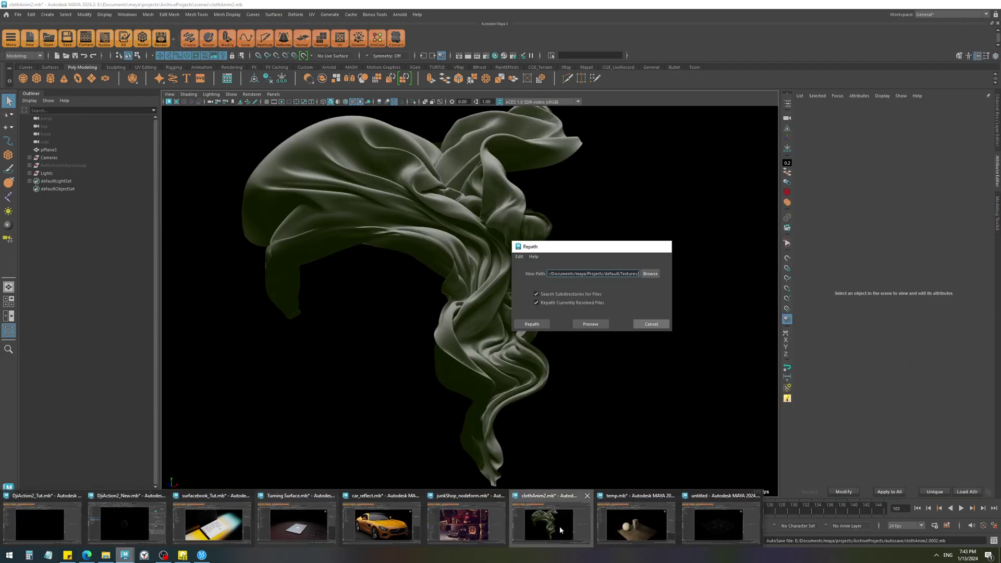
{"action": "left_click", "coordinate": [559, 526]}
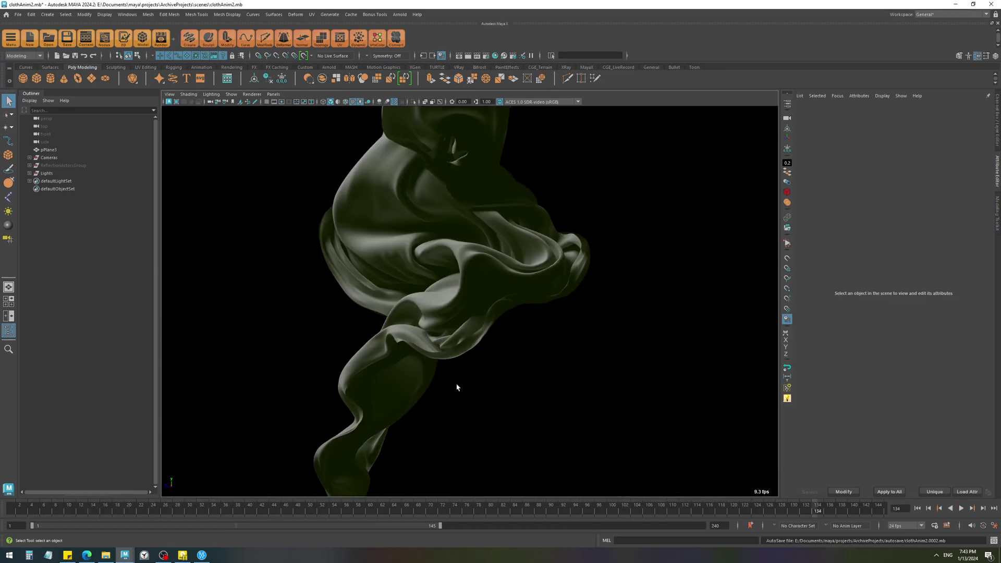
Orbit around the cloth, scrub back to about frame 69, and select then deselect pPlane3
{"action": "left_click_drag", "start_coordinate": [456, 387], "coordinate": [447, 360], "text": "alt"}
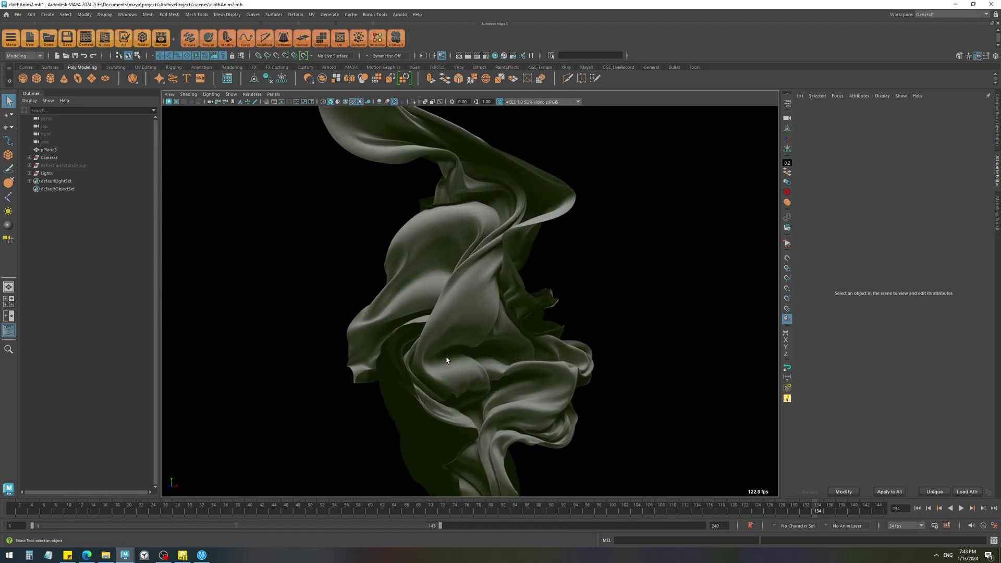
{"action": "mouse_move", "coordinate": [824, 511]}
{"action": "left_mouse_down"}
{"action": "mouse_move", "coordinate": [241, 487]}
{"action": "mouse_move", "coordinate": [859, 499]}
{"action": "left_mouse_up"}
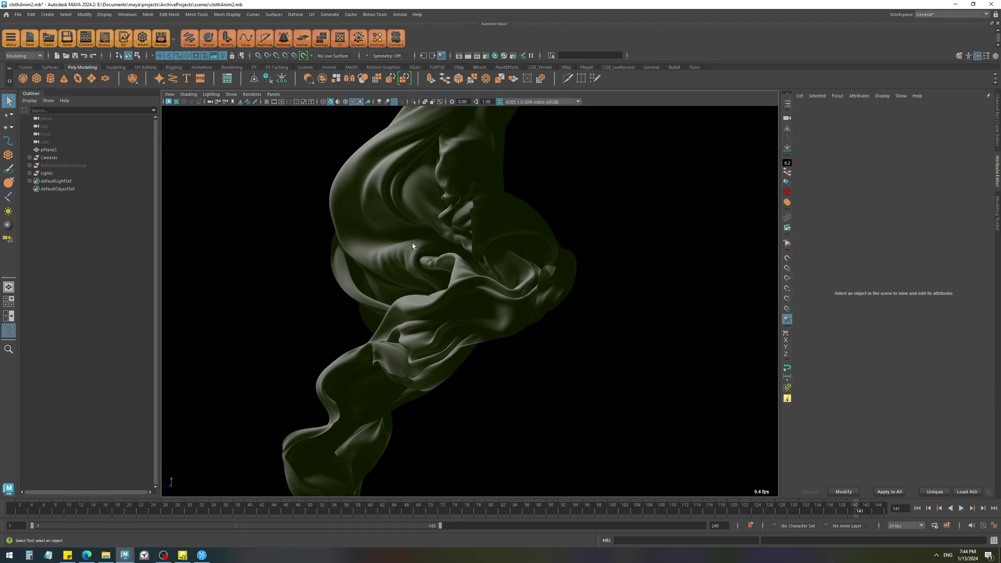
{"action": "left_click", "coordinate": [417, 289]}
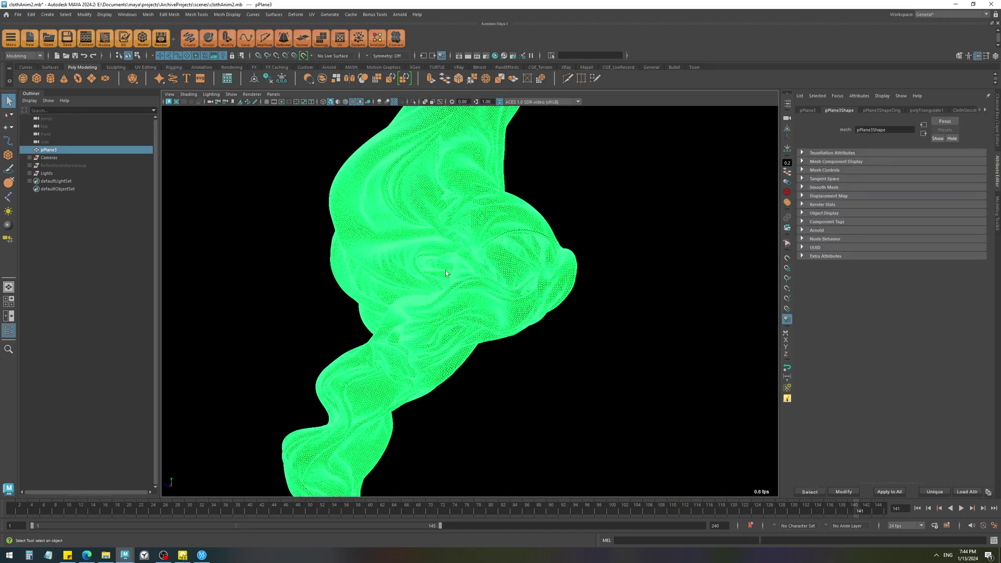
{"action": "left_click", "coordinate": [459, 353]}
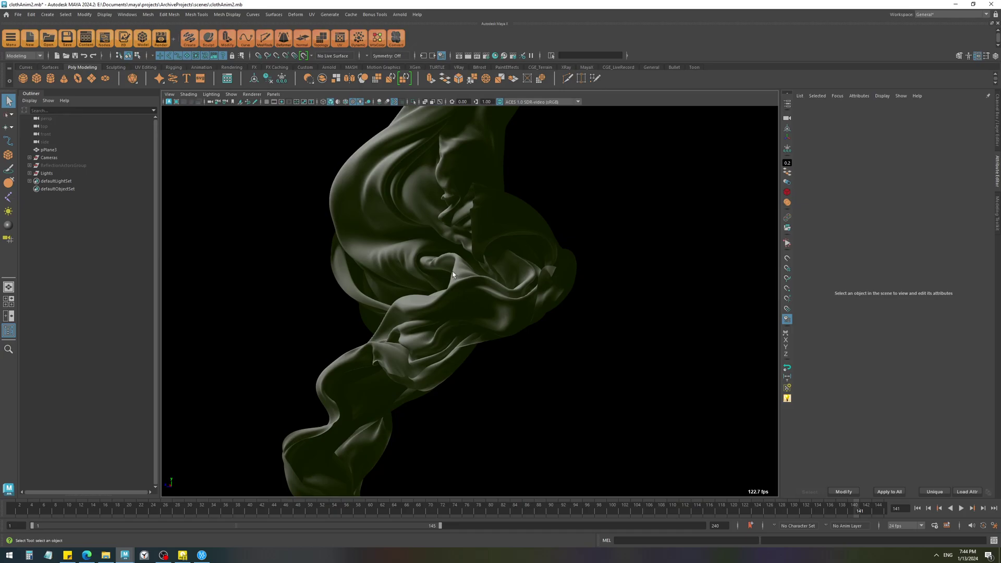
Play and stop the cloth simulation, then switch to the Turning Surface.mb scene
{"action": "key", "text": "alt+v"}
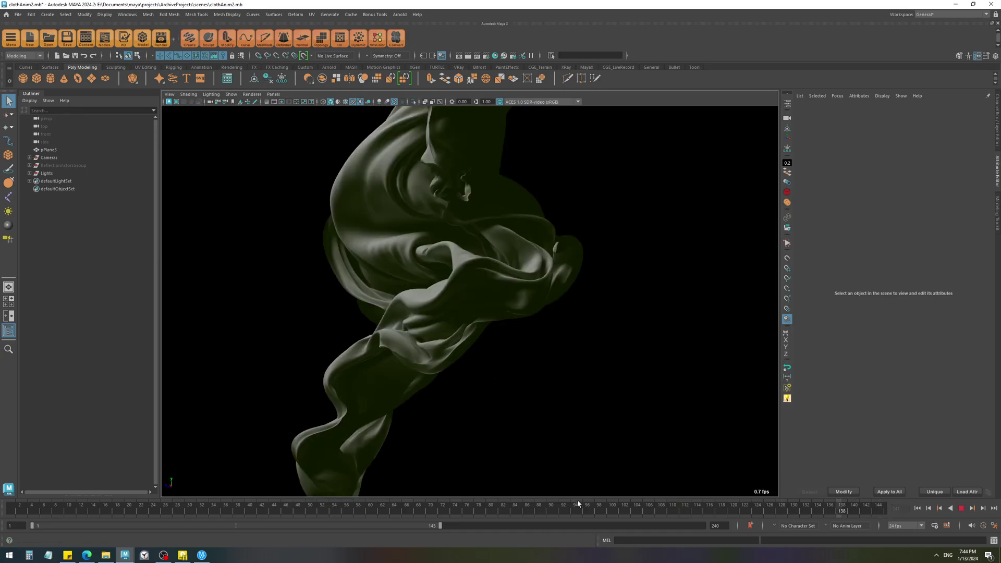
{"action": "key", "text": "alt+v"}
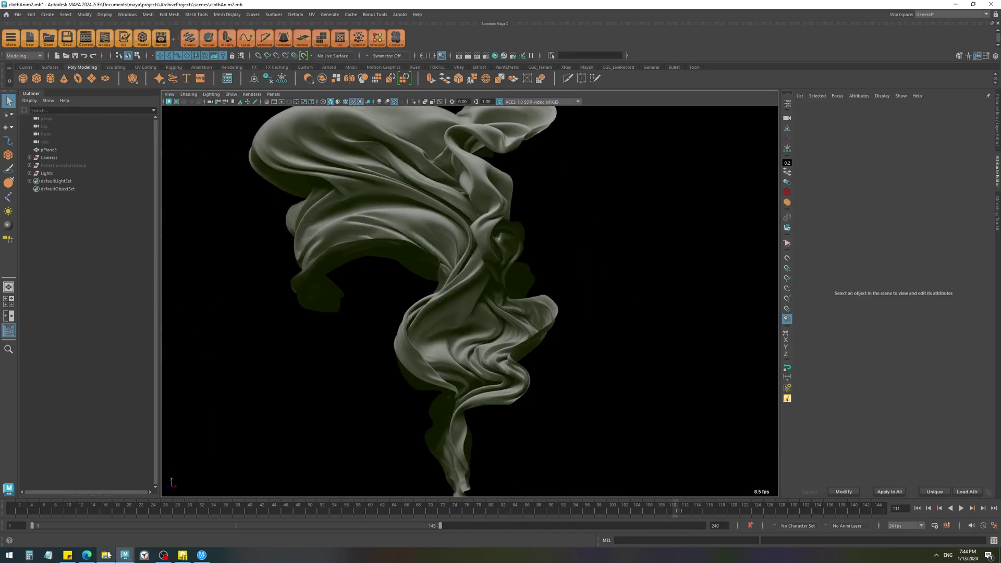
{"action": "mouse_move", "coordinate": [120, 557]}
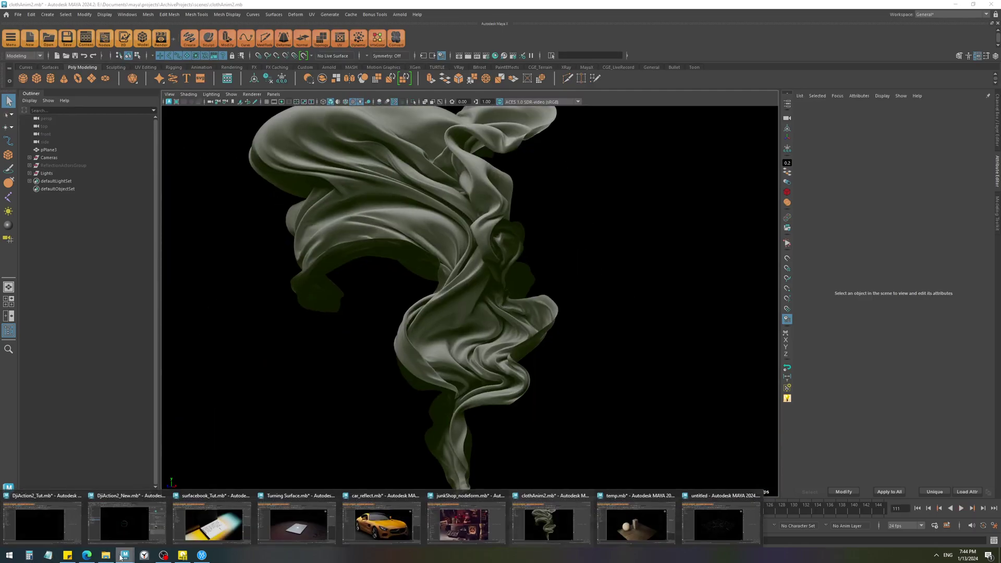
{"action": "left_click", "coordinate": [277, 502]}
Open surfacebook_Tut.mb and play the laptop animation, stopping around frames 25 and 23
{"action": "left_click", "coordinate": [548, 524]}
{"action": "left_click", "coordinate": [207, 519]}
{"action": "key", "text": "alt+v"}
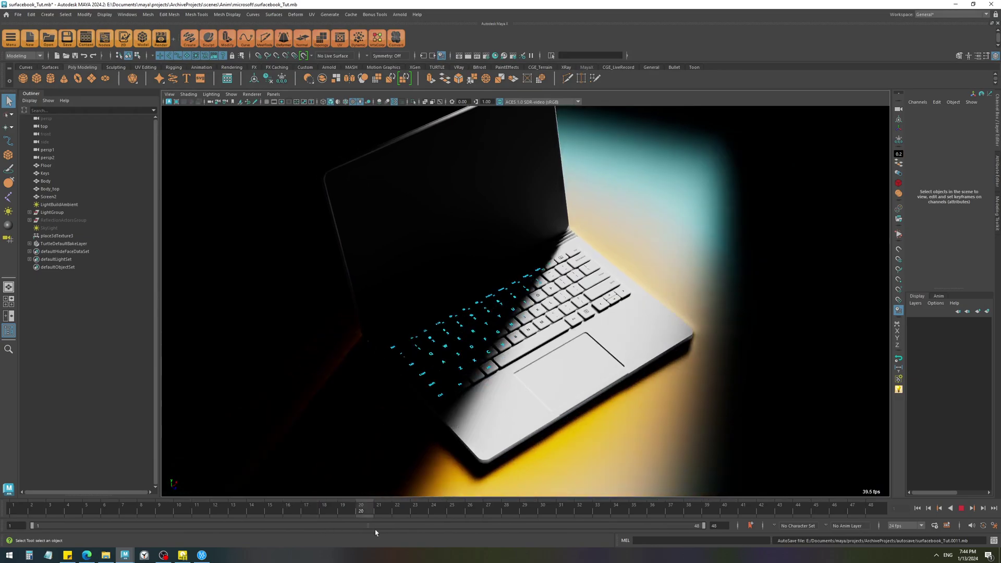
{"action": "key", "text": "alt+v"}
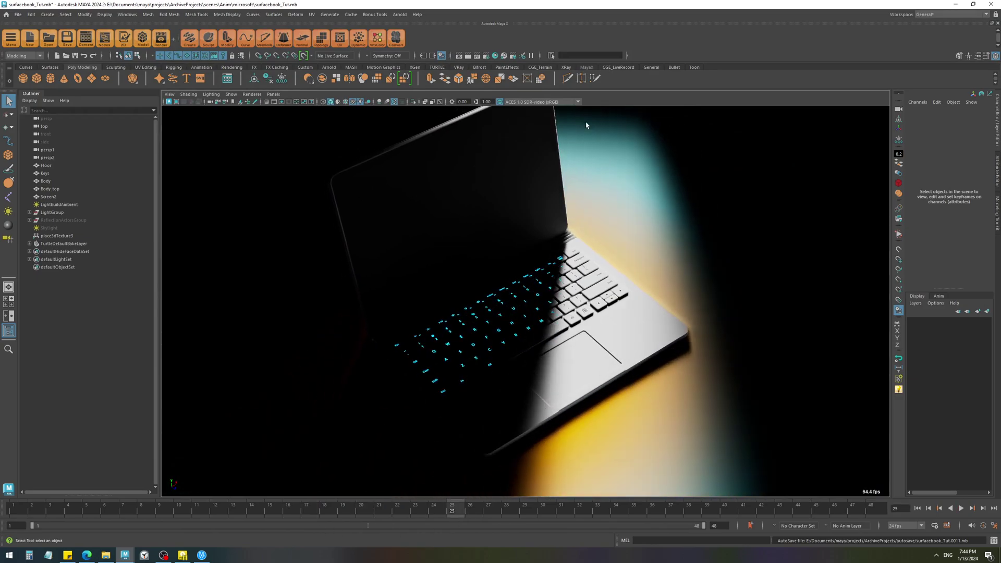
{"action": "key", "text": "alt+v"}
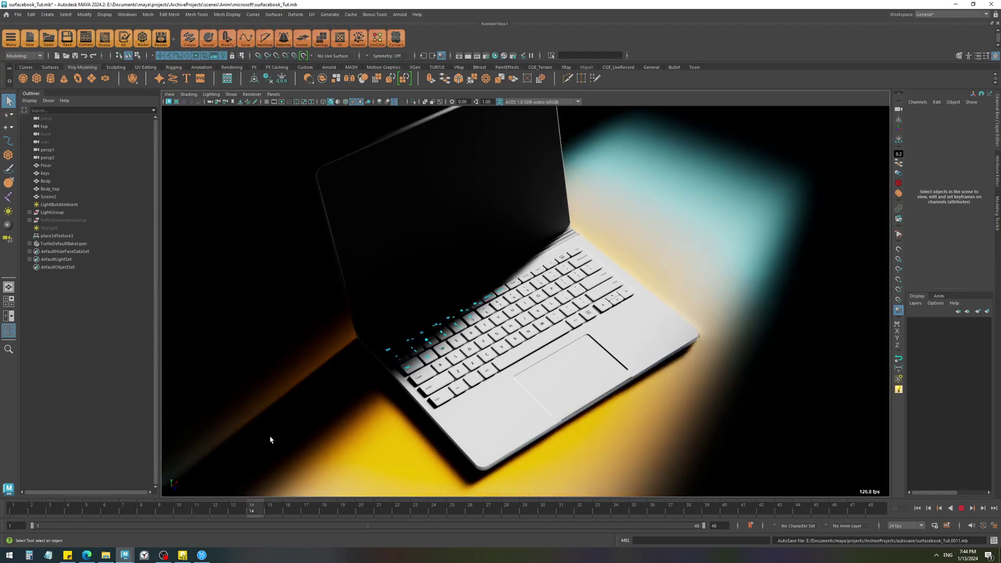
{"action": "key", "text": "alt+v"}
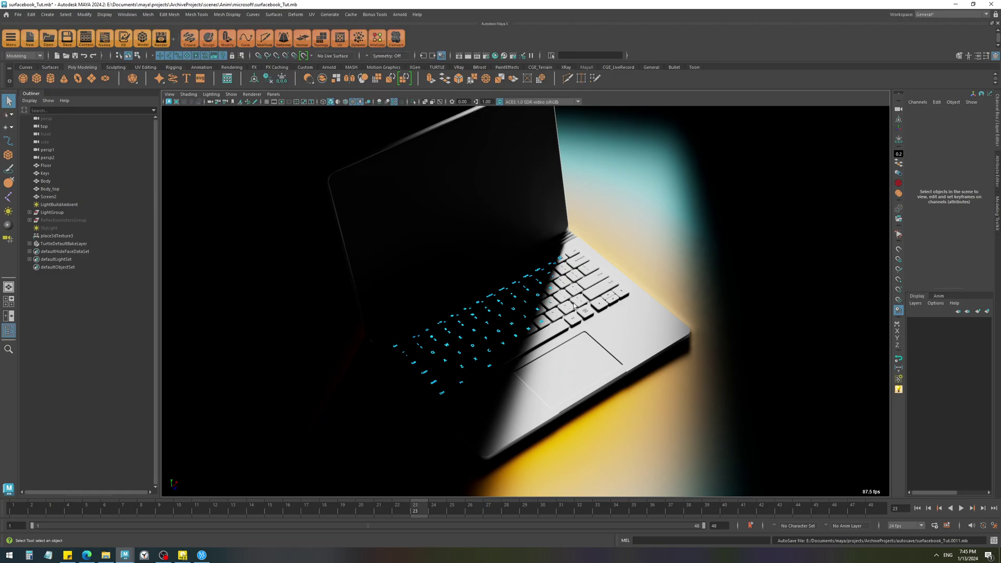
Replay the laptop camera and light animation, stopping at frame 30, and scrub back to frames 9 and 2
{"action": "key", "text": "alt+v"}
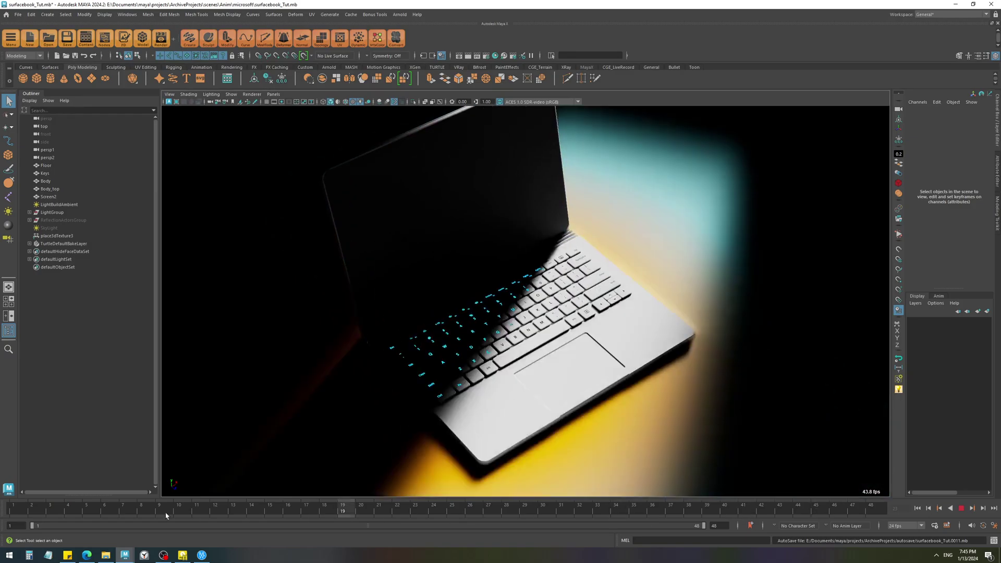
{"action": "key", "text": "alt+v"}
{"action": "left_click", "coordinate": [69, 555]}
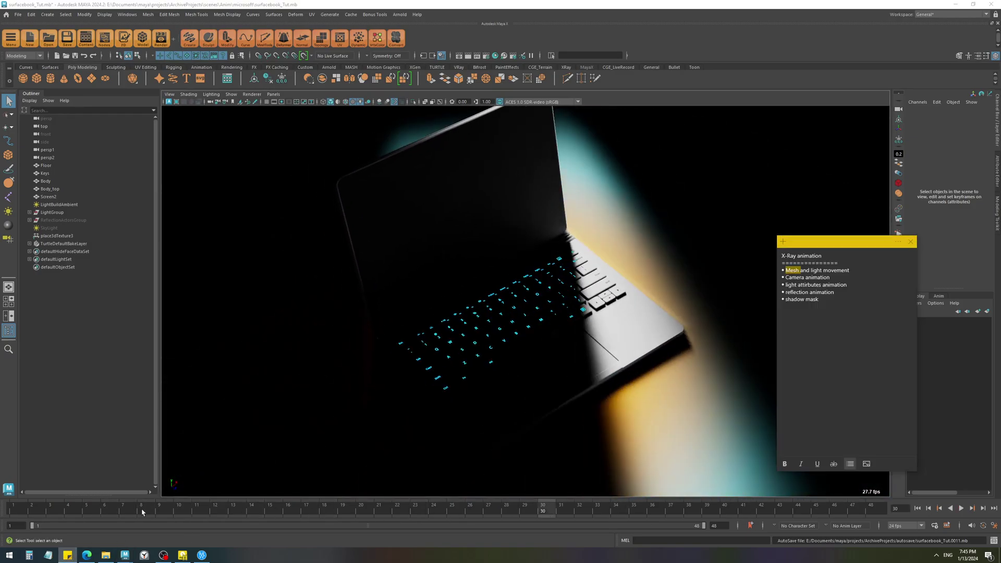
{"action": "left_click", "coordinate": [69, 554]}
{"action": "left_click_drag", "start_coordinate": [45, 513], "coordinate": [129, 493]}
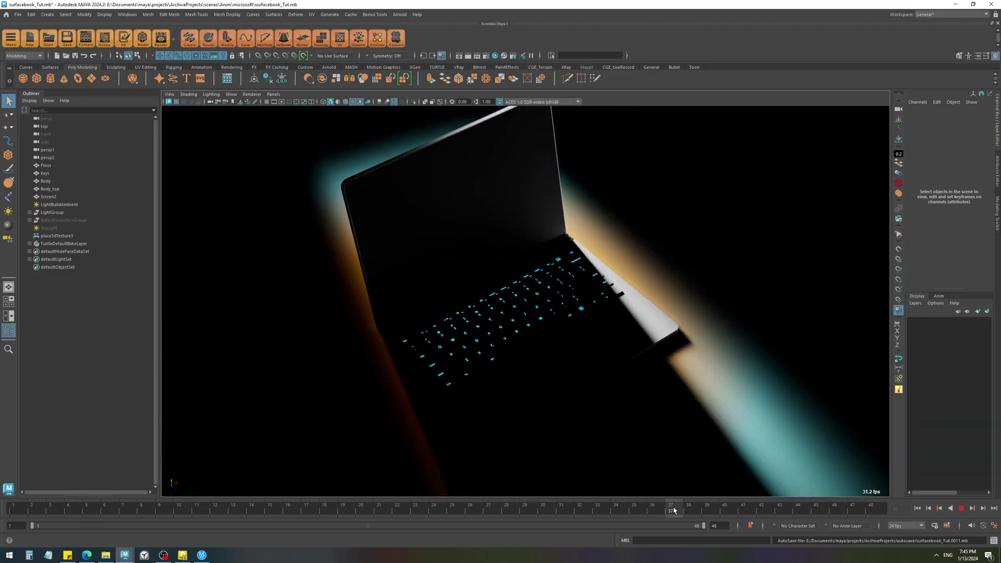
{"action": "key", "text": "alt+v"}
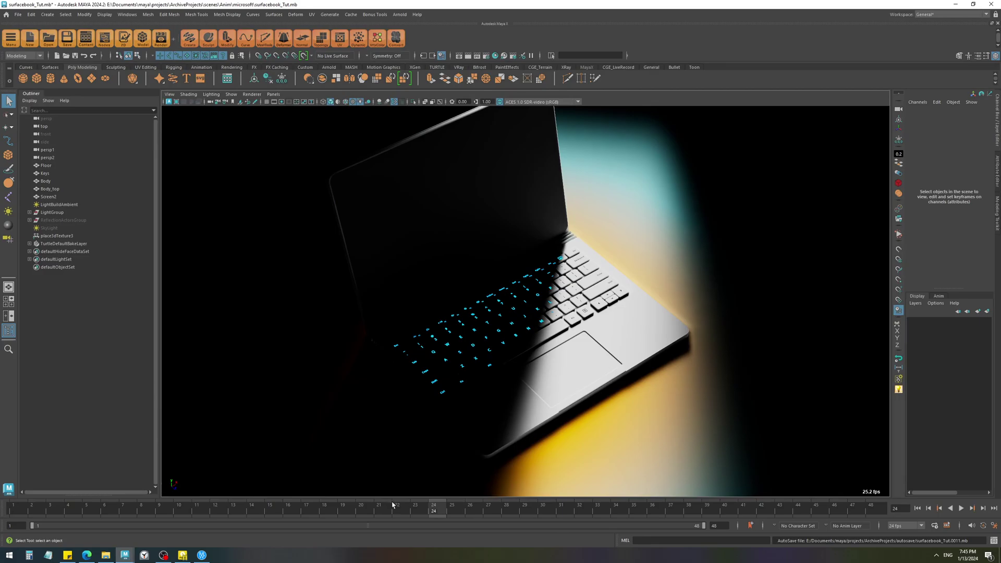
{"action": "key", "text": "alt+v"}
{"action": "left_click_drag", "start_coordinate": [803, 506], "coordinate": [8, 520]}
Highlight the light attribute, Camera and reflection animation lines in the checklist note, then clear the selection
{"action": "left_click", "coordinate": [852, 272]}
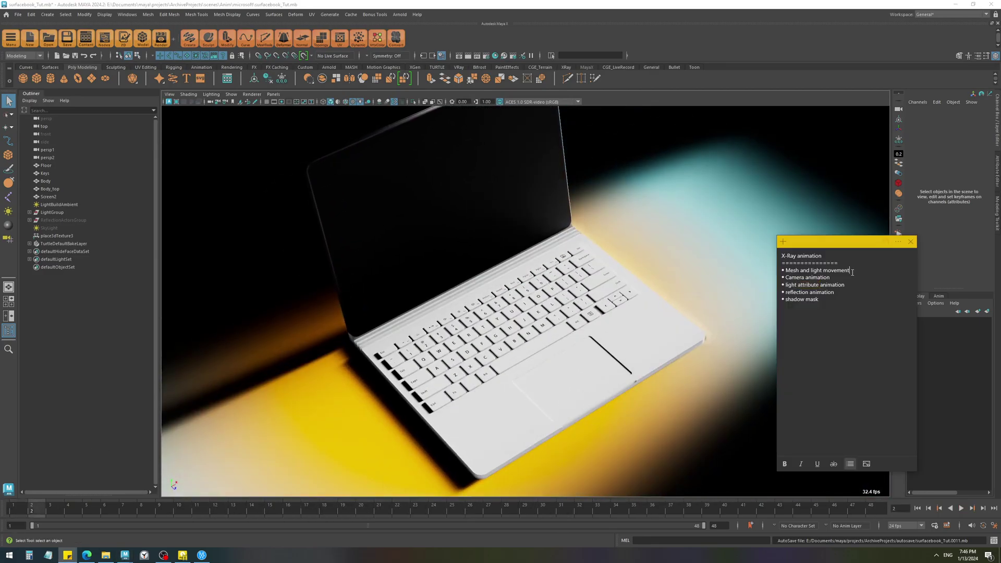
{"action": "left_click_drag", "start_coordinate": [852, 285], "coordinate": [761, 287]}
{"action": "left_click", "coordinate": [834, 294]}
{"action": "left_click_drag", "start_coordinate": [838, 279], "coordinate": [788, 278]}
{"action": "left_click", "coordinate": [819, 285]}
{"action": "left_click_drag", "start_coordinate": [850, 293], "coordinate": [783, 295]}
{"action": "left_click_drag", "start_coordinate": [834, 293], "coordinate": [786, 277]}
{"action": "left_click", "coordinate": [842, 291]}
{"action": "left_click", "coordinate": [786, 279]}
In the Pixel 8 Pro design video, seek to 0:03, jump to 0:36, and pause at 0:44
{"action": "left_click", "coordinate": [86, 555]}
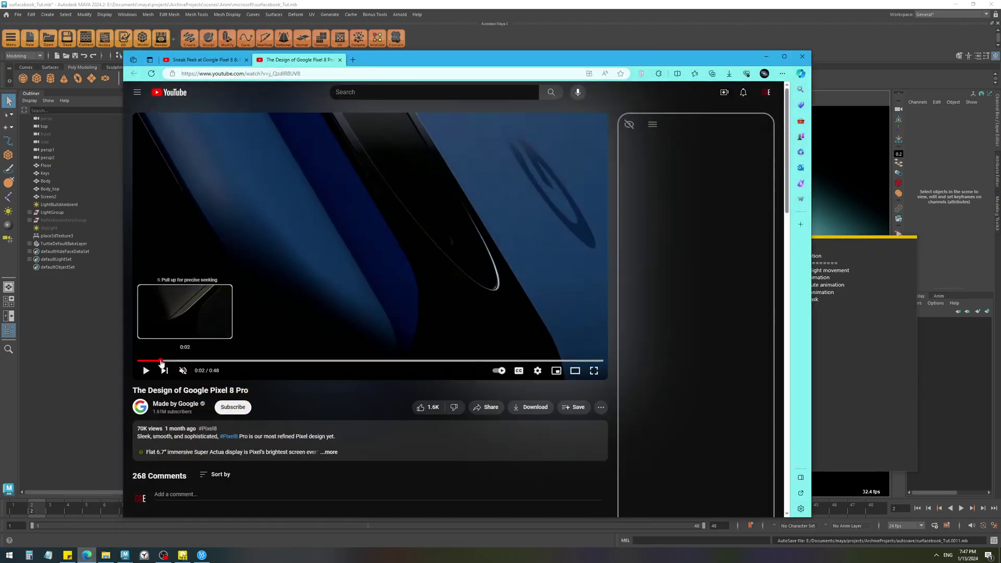
{"action": "left_click", "coordinate": [167, 360]}
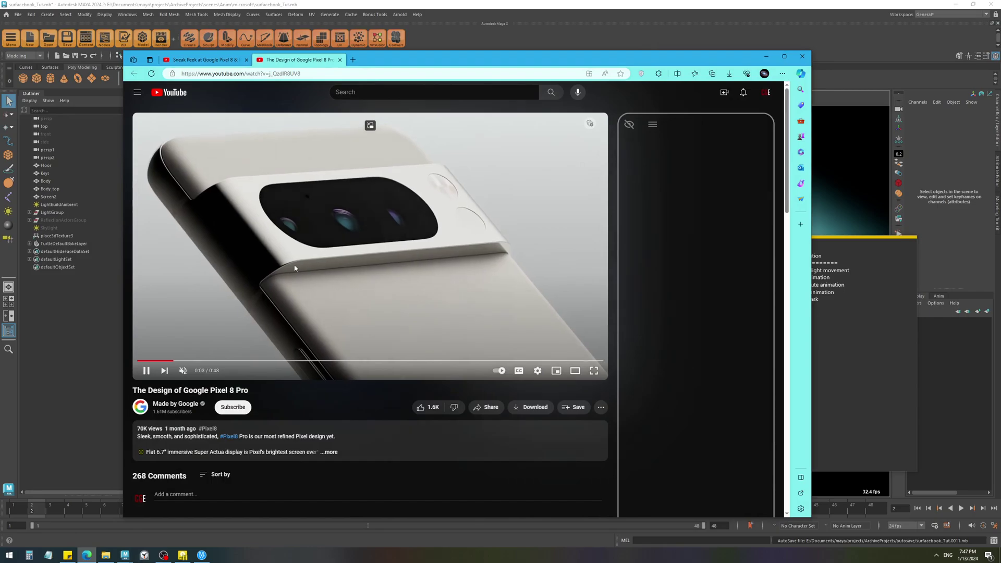
{"action": "left_click", "coordinate": [488, 360]}
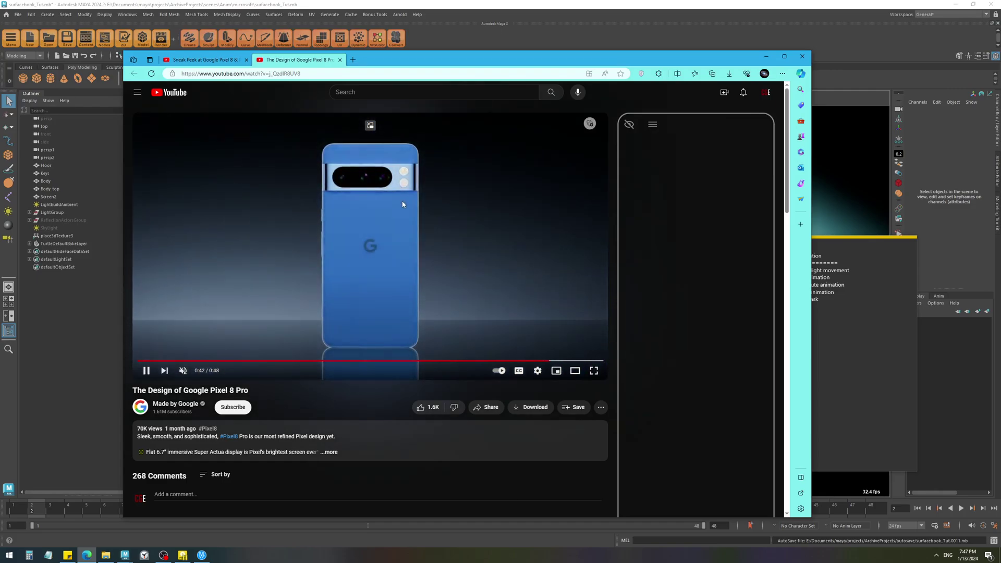
{"action": "left_click", "coordinate": [421, 205]}
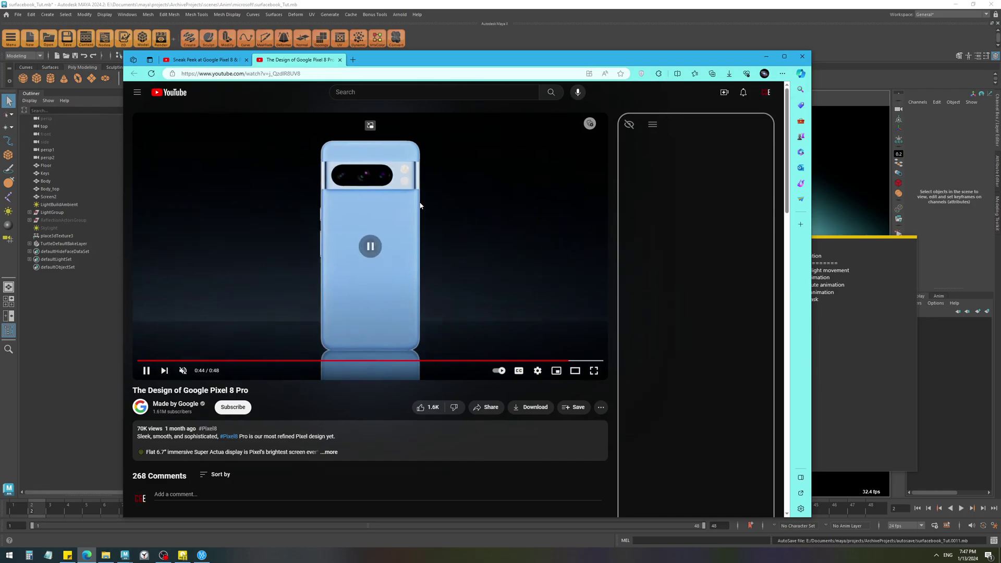
Play the Sneak Peek at Google Pixel 8 video and rewind it to about 0:06
{"action": "key", "text": "alt+Tab"}
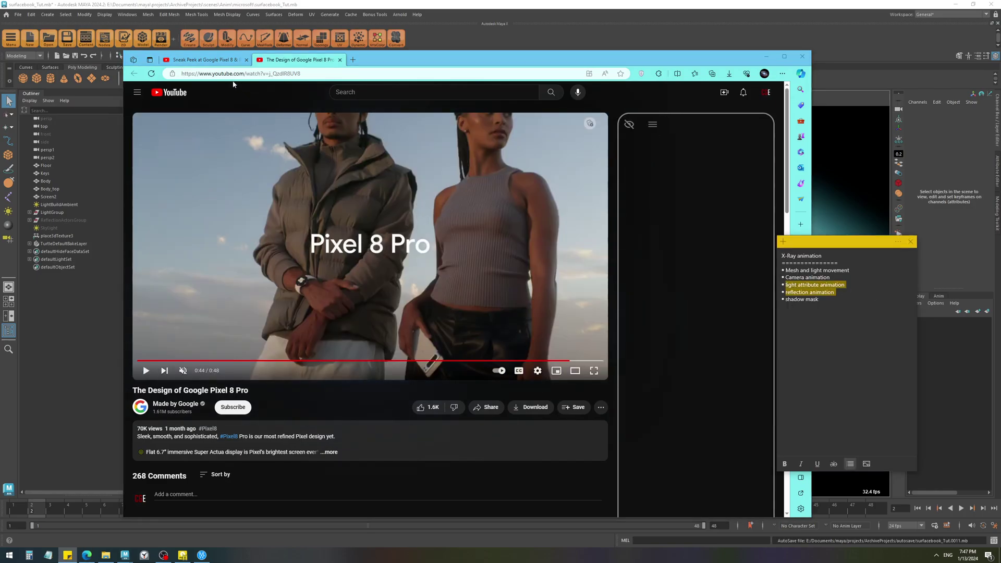
{"action": "left_click", "coordinate": [213, 60]}
{"action": "left_click", "coordinate": [321, 258]}
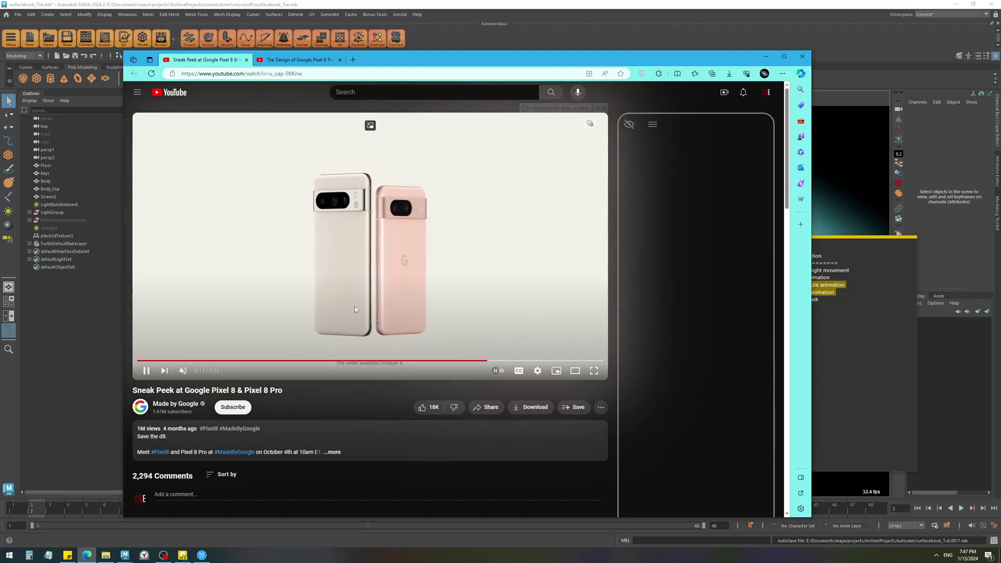
{"action": "left_click", "coordinate": [259, 360]}
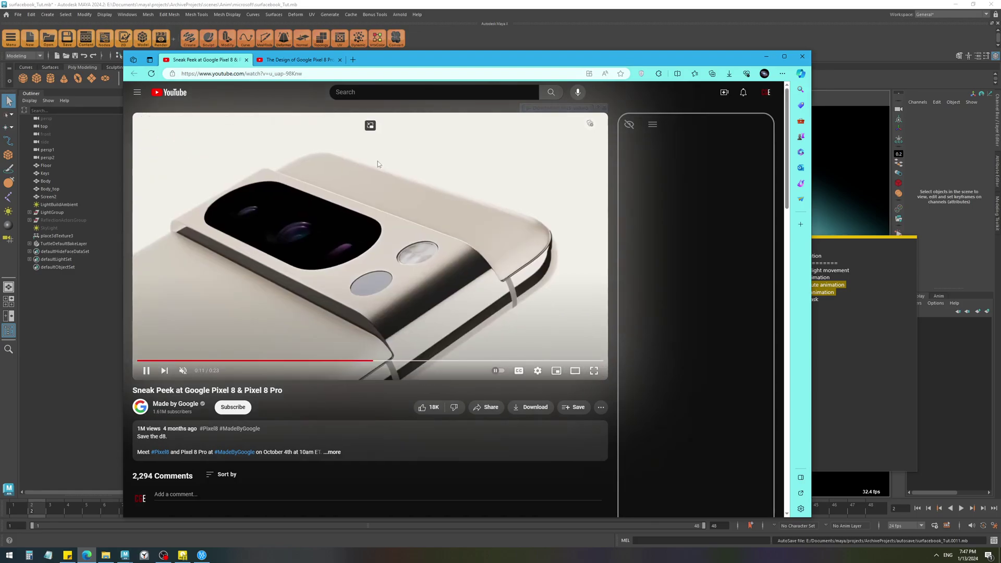
Pause the Sneak Peek video at 0:14 and mark the light attribute and reflection items in the checklist
{"action": "left_click", "coordinate": [458, 233]}
{"action": "left_click", "coordinate": [773, 57]}
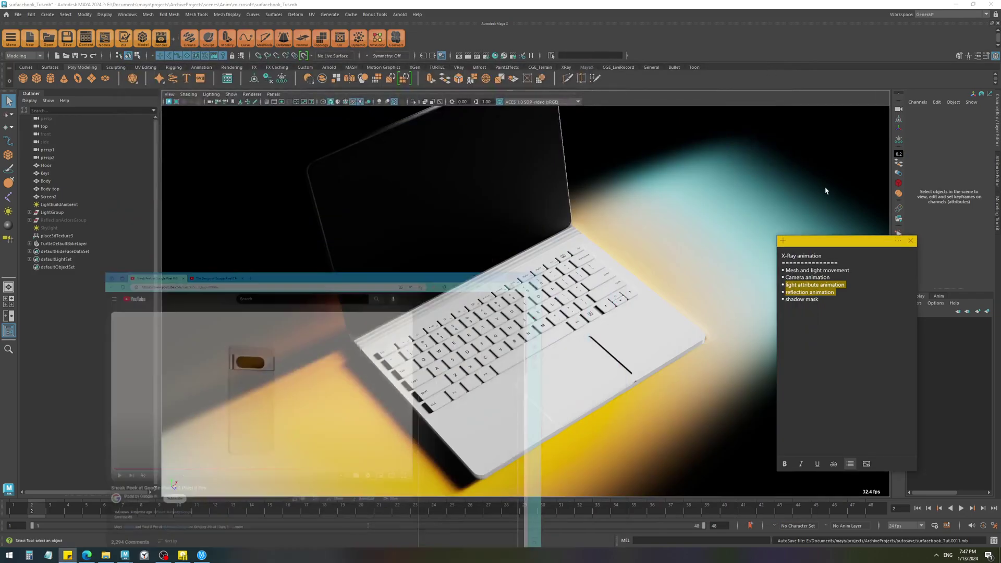
{"action": "left_click", "coordinate": [827, 285]}
{"action": "left_click_drag", "start_coordinate": [835, 292], "coordinate": [783, 284]}
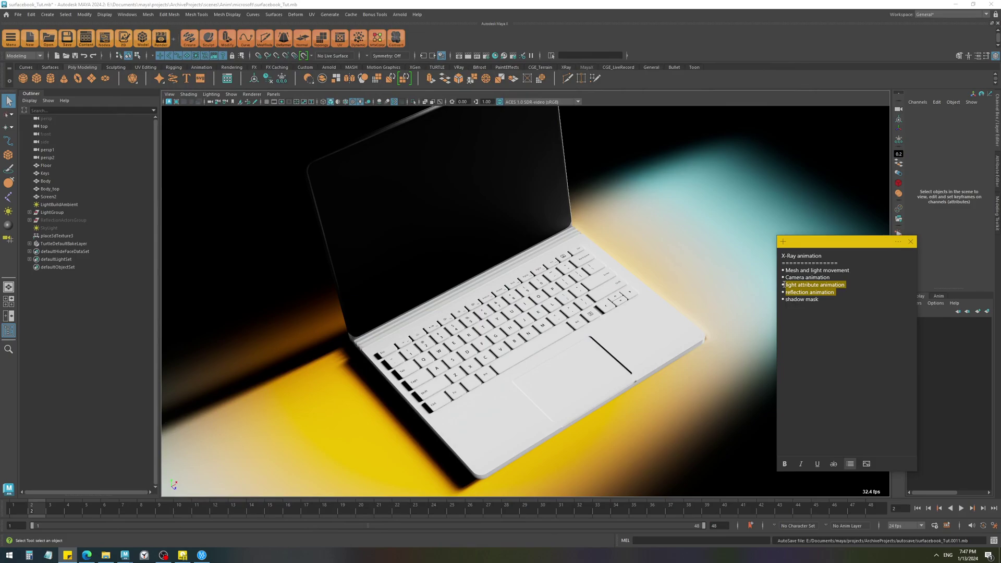
Switch to DjiAction2_Tut, clear the checklist marking, play the DJI camera animation, and peek at Turning Surface
{"action": "left_click", "coordinate": [125, 554]}
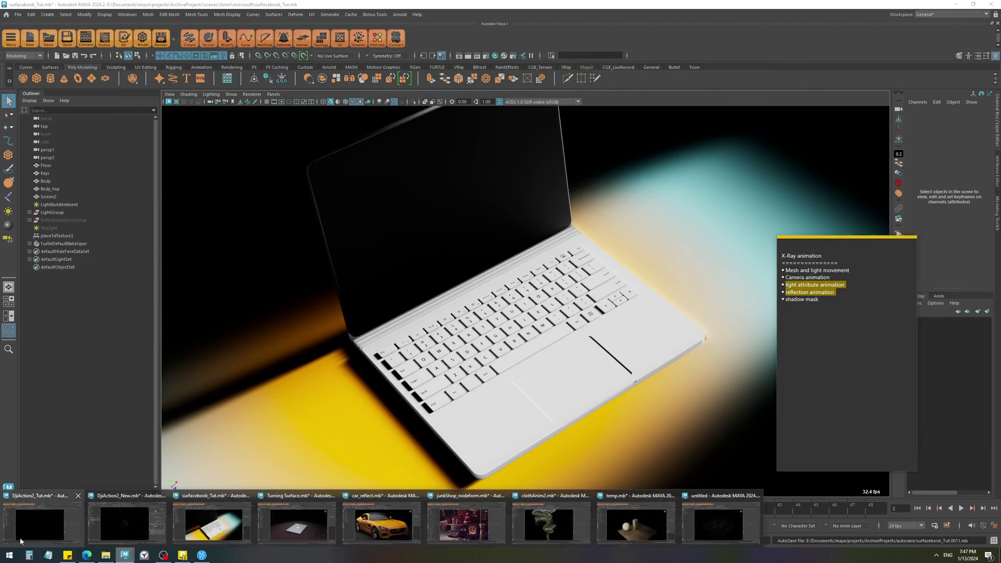
{"action": "left_click", "coordinate": [46, 519]}
{"action": "left_click", "coordinate": [67, 555]}
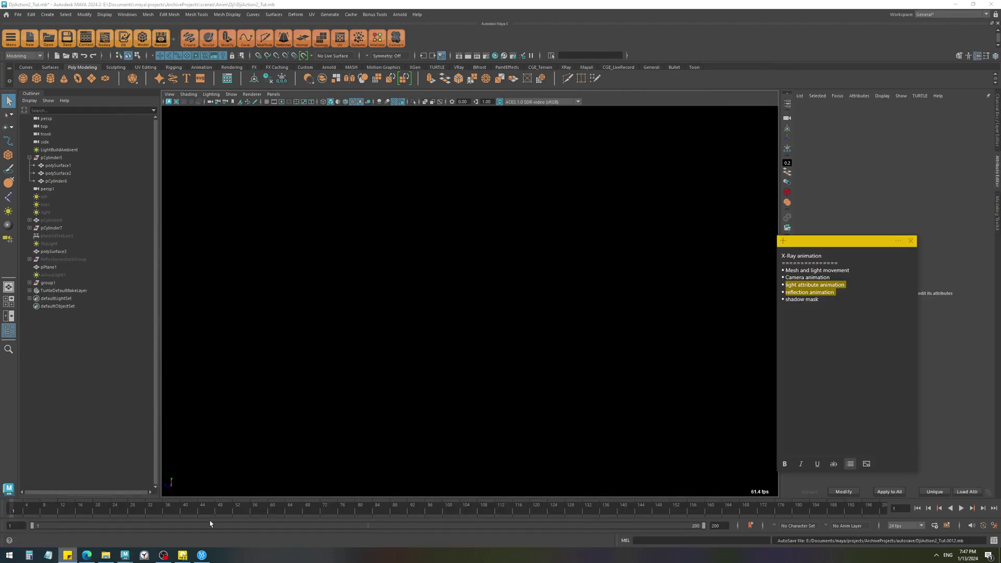
{"action": "left_click", "coordinate": [855, 283]}
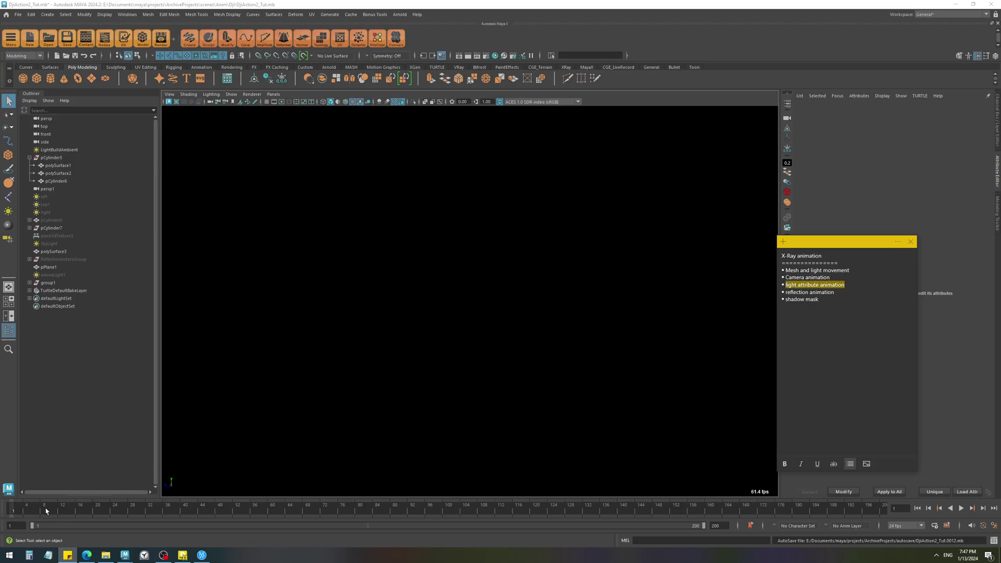
{"action": "left_click", "coordinate": [960, 508]}
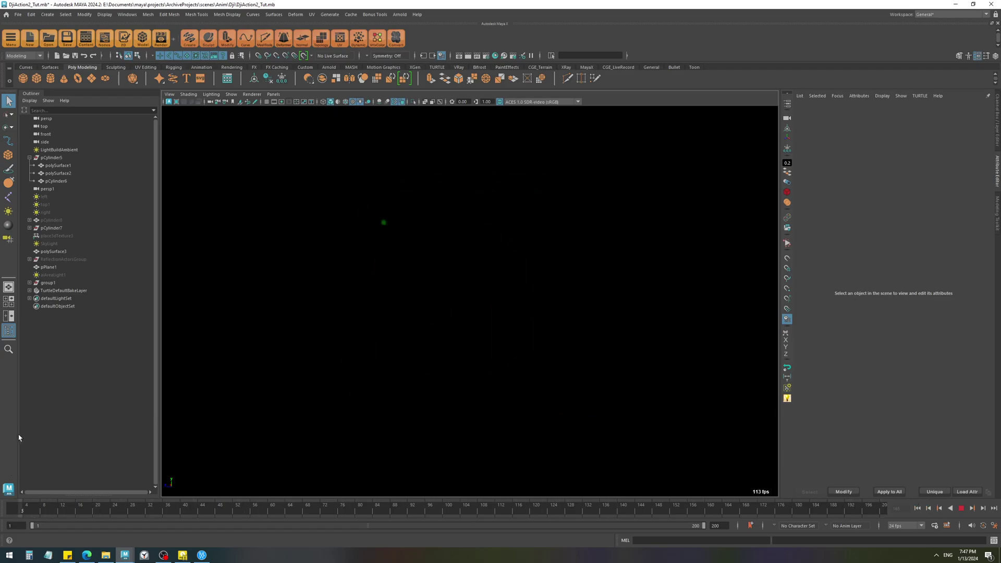
{"action": "mouse_move", "coordinate": [124, 553]}
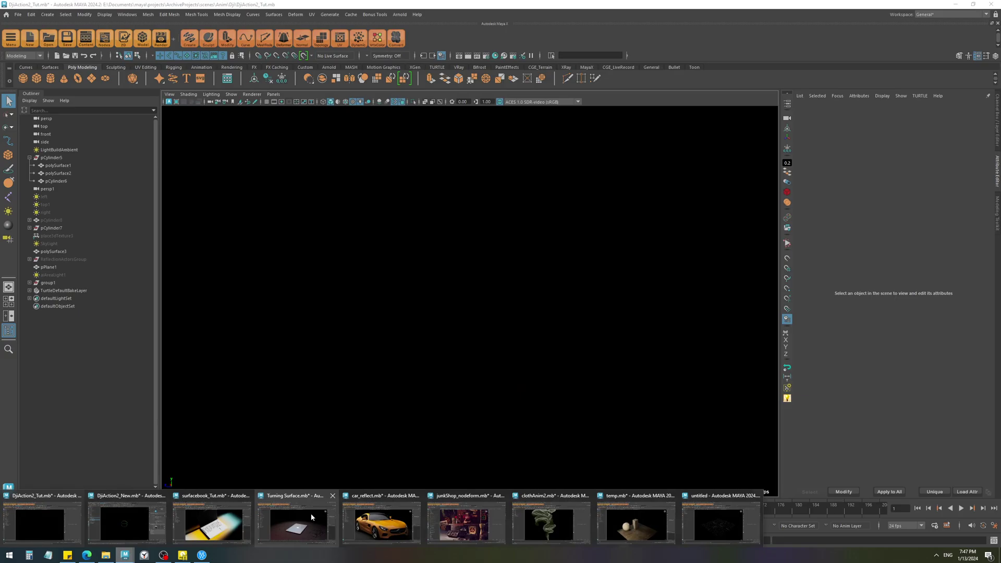
{"action": "left_click", "coordinate": [312, 517]}
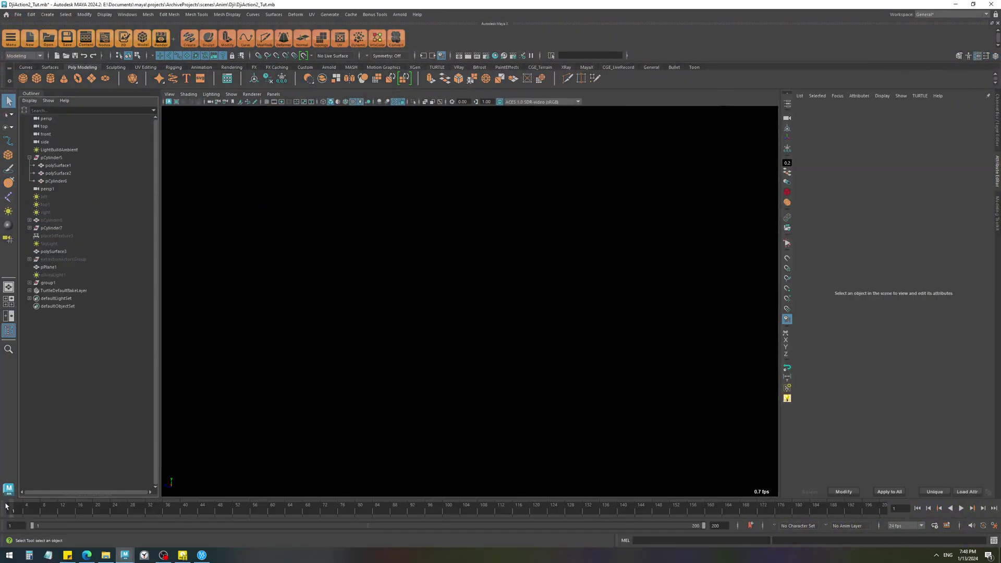
Replay the DJI animation, scrub to frame 155, open and close Build Lights, and show the checklist
{"action": "left_click", "coordinate": [961, 508]}
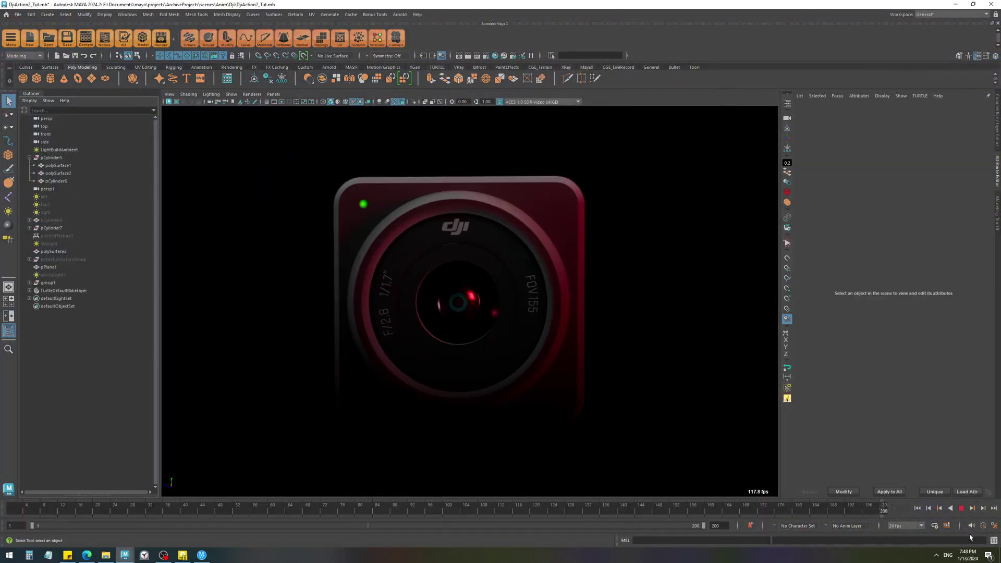
{"action": "mouse_move", "coordinate": [894, 528]}
{"action": "left_mouse_down"}
{"action": "mouse_move", "coordinate": [67, 487]}
{"action": "mouse_move", "coordinate": [718, 501]}
{"action": "mouse_move", "coordinate": [652, 490]}
{"action": "left_mouse_up"}
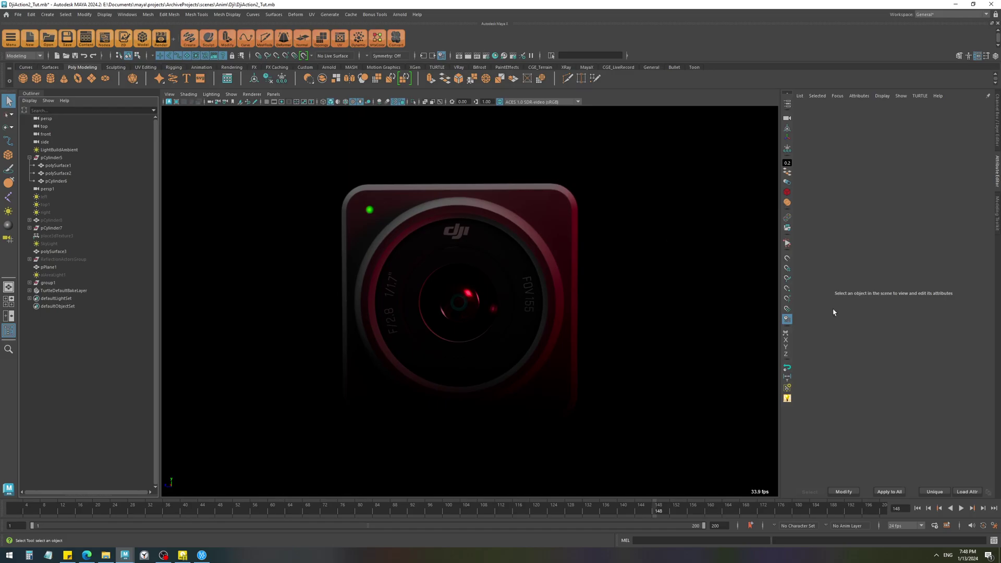
{"action": "left_click", "coordinate": [787, 398]}
{"action": "left_click", "coordinate": [749, 111]}
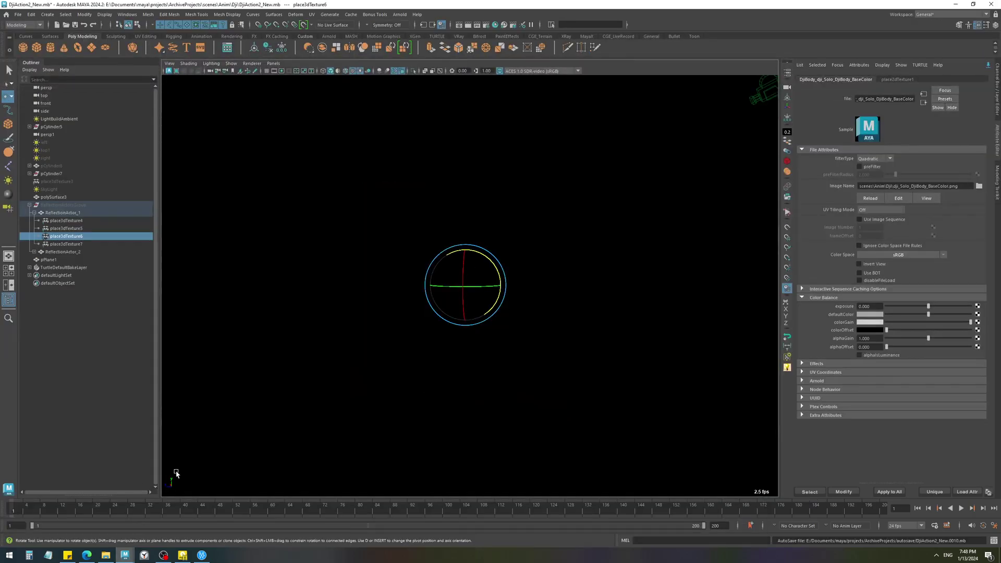
{"action": "left_click", "coordinate": [67, 554]}
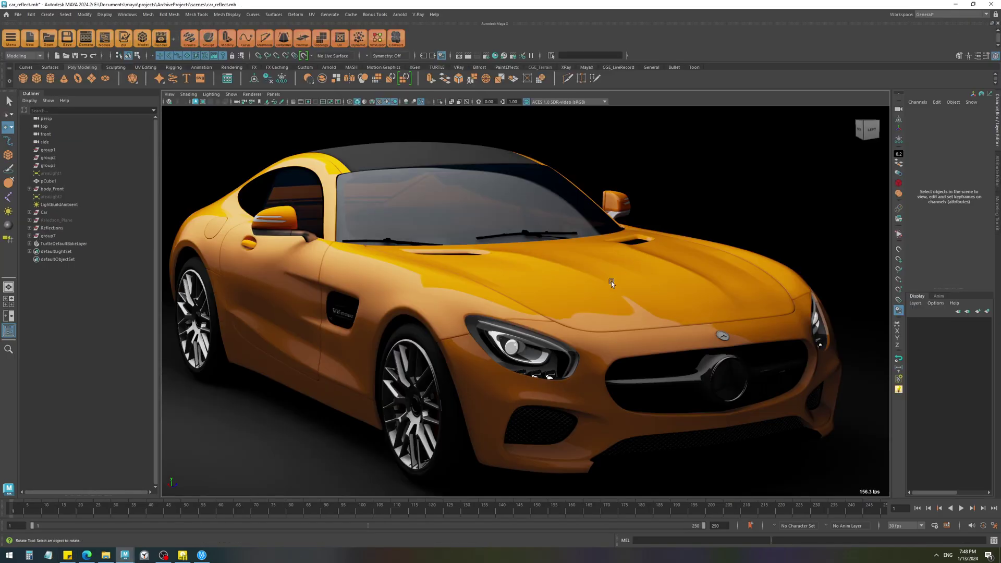
{"action": "left_click", "coordinate": [51, 204]}
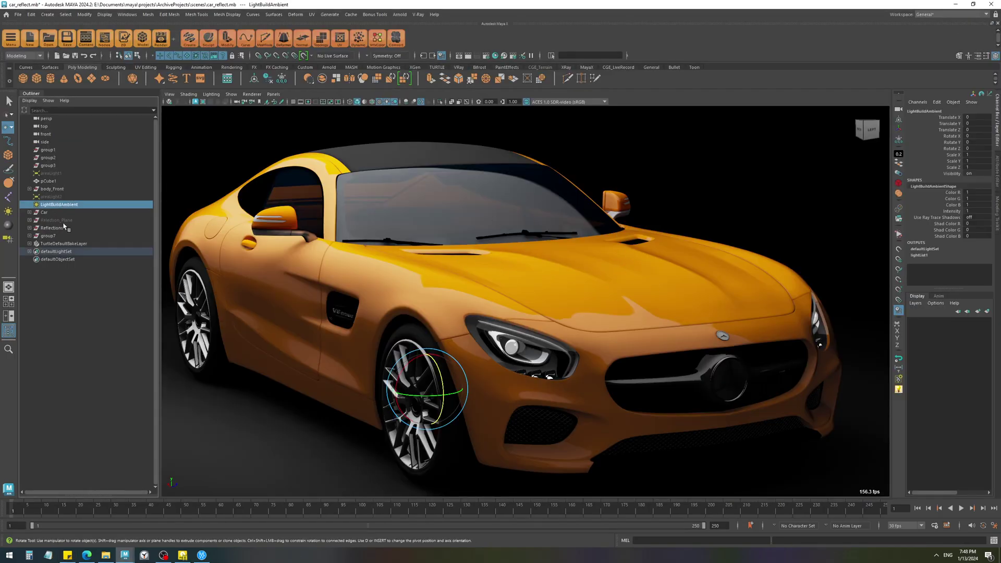
{"action": "left_click", "coordinate": [55, 220]}
{"action": "left_click", "coordinate": [57, 228]}
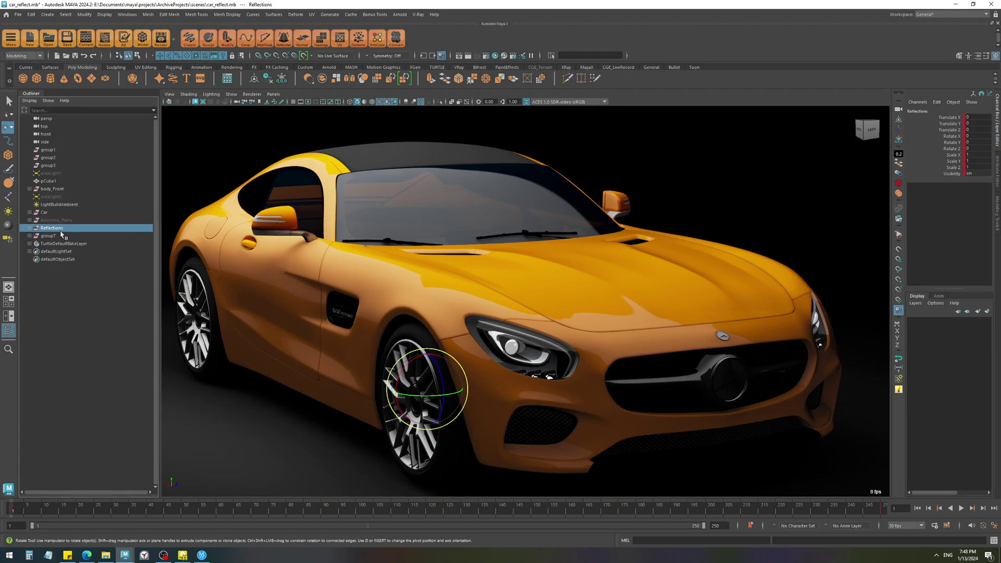
{"action": "key", "text": "alt+v"}
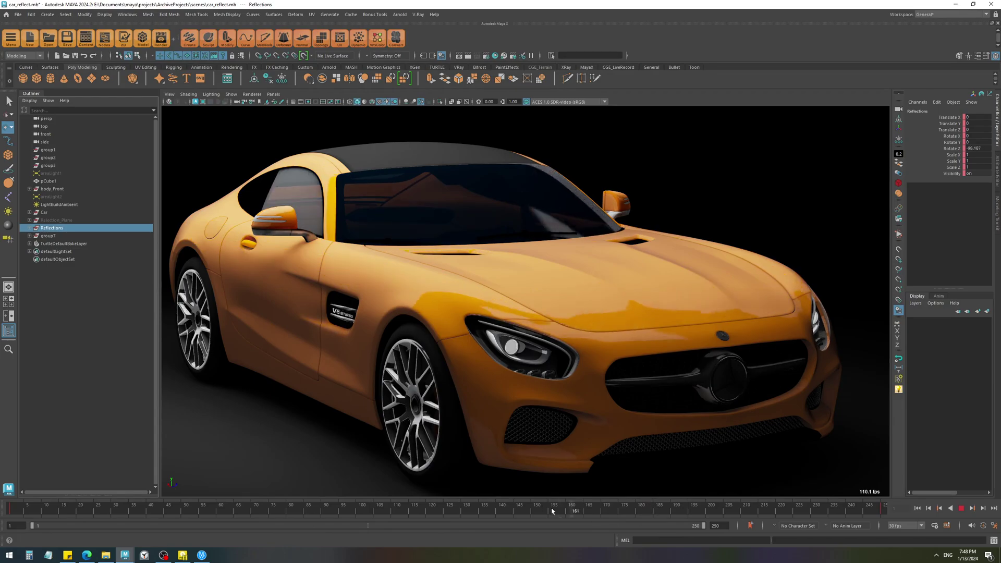
{"action": "mouse_move", "coordinate": [262, 480]}
{"action": "left_mouse_down"}
{"action": "mouse_move", "coordinate": [815, 478]}
{"action": "mouse_move", "coordinate": [11, 409]}
{"action": "left_mouse_up"}
{"action": "key", "text": "w"}
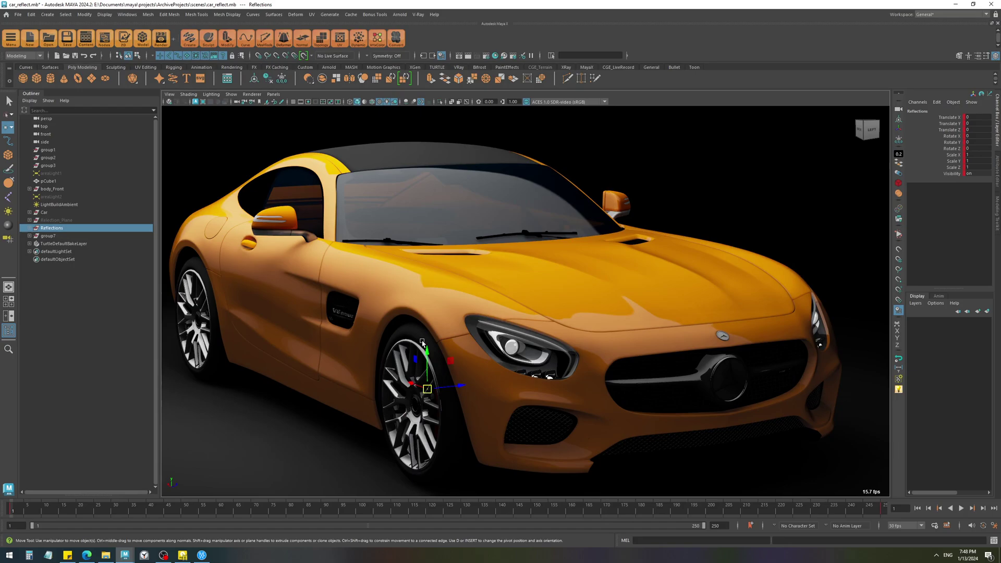
{"action": "key", "text": "e"}
{"action": "left_click_drag", "start_coordinate": [435, 367], "coordinate": [442, 337]}
{"action": "key", "text": "ctrl+z"}
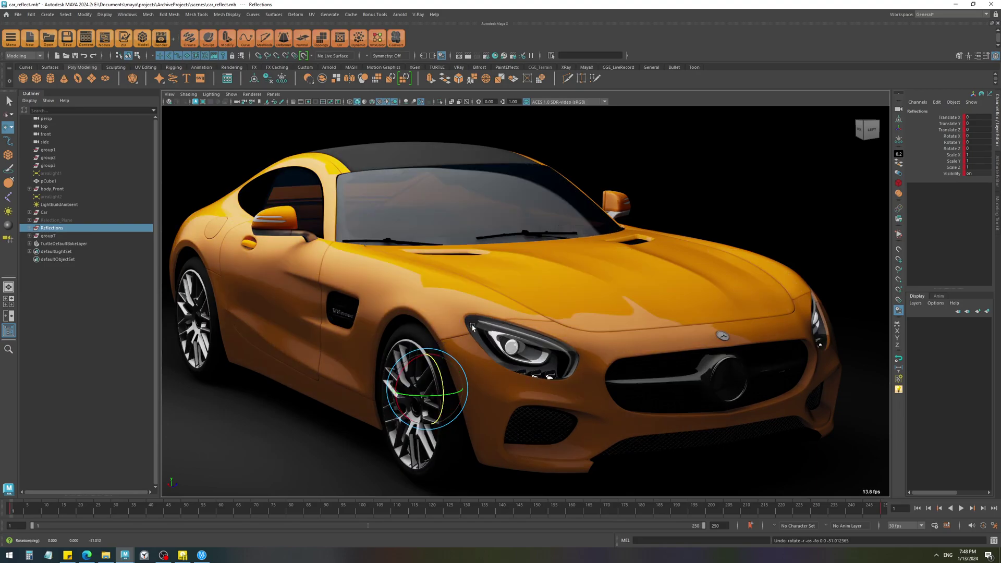
{"action": "mouse_move", "coordinate": [124, 554]}
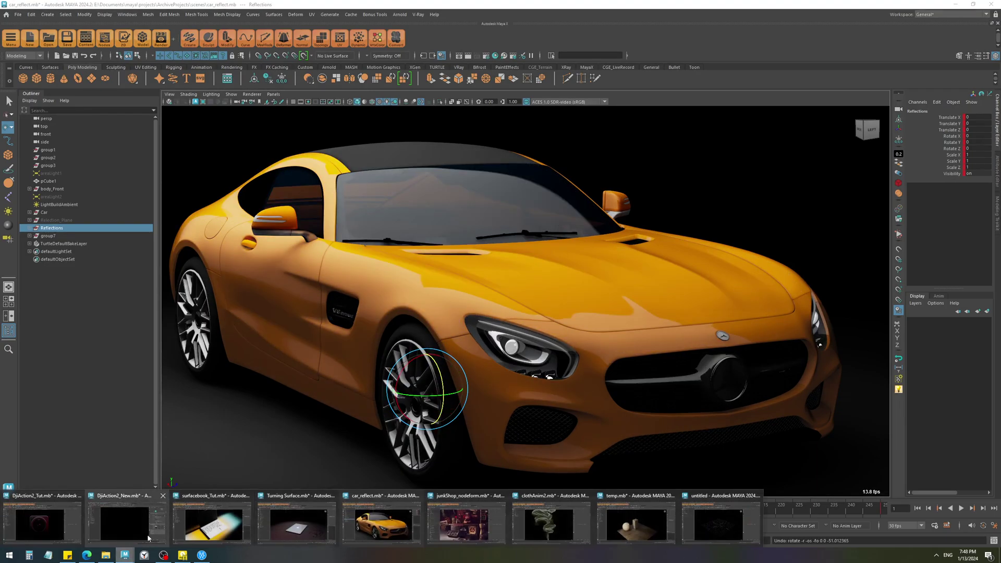
Switch between the DjiAction2 scenes, select the camera body, then play the DjiAction2_New animation
{"action": "mouse_move", "coordinate": [143, 536]}
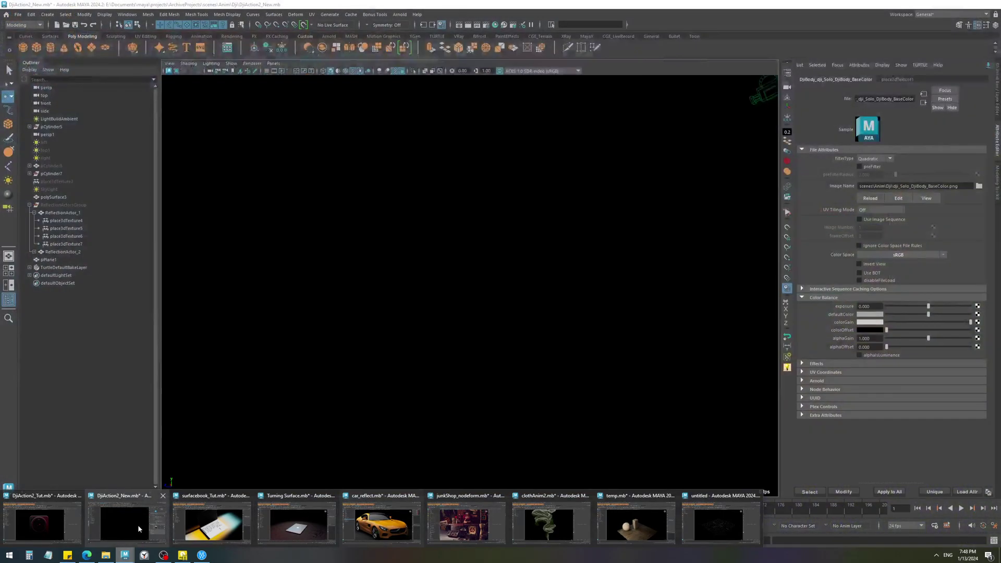
{"action": "left_click", "coordinate": [139, 527]}
{"action": "mouse_move", "coordinate": [120, 551]}
{"action": "left_click", "coordinate": [59, 524]}
{"action": "left_click", "coordinate": [492, 307]}
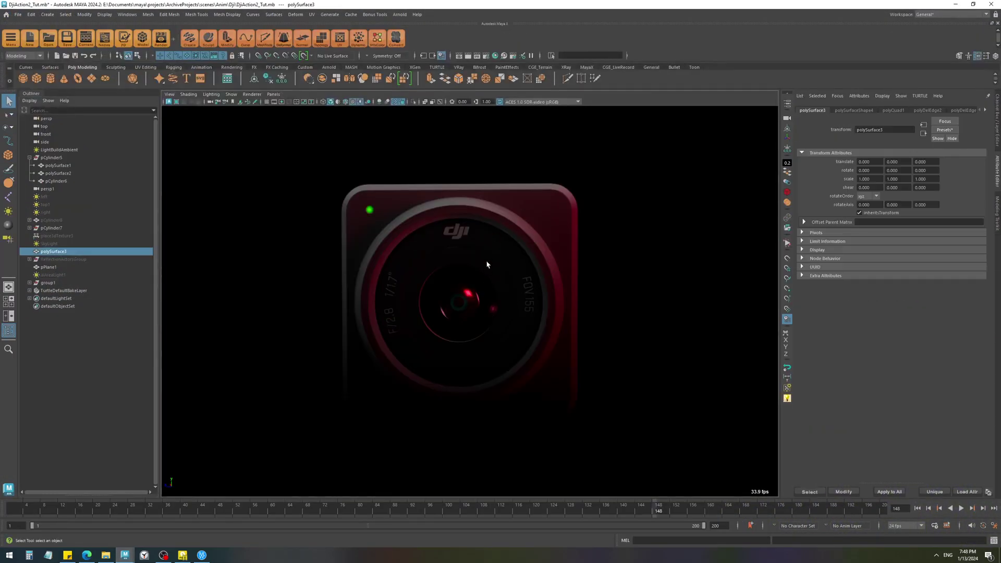
{"action": "left_click", "coordinate": [126, 524]}
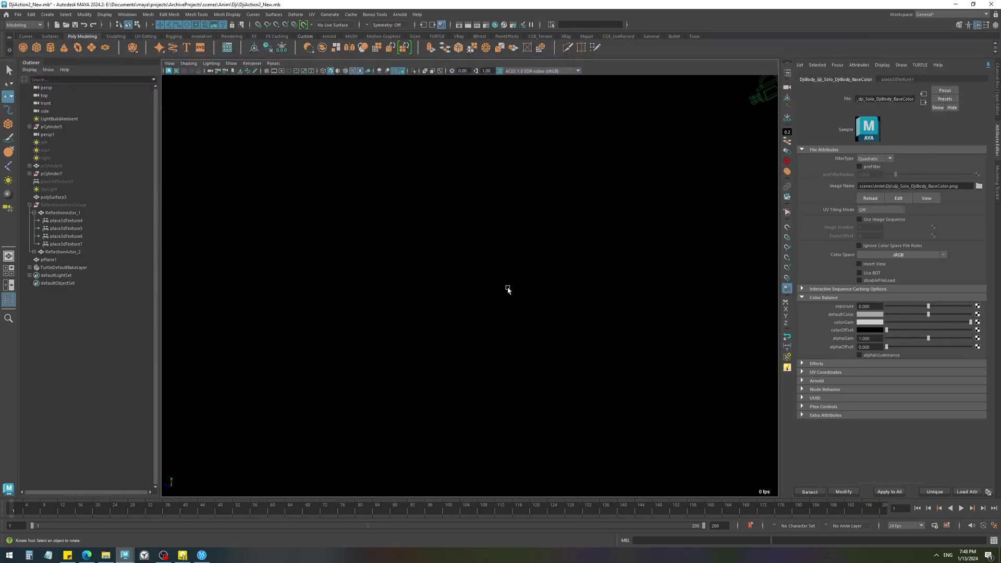
{"action": "left_click", "coordinate": [960, 508]}
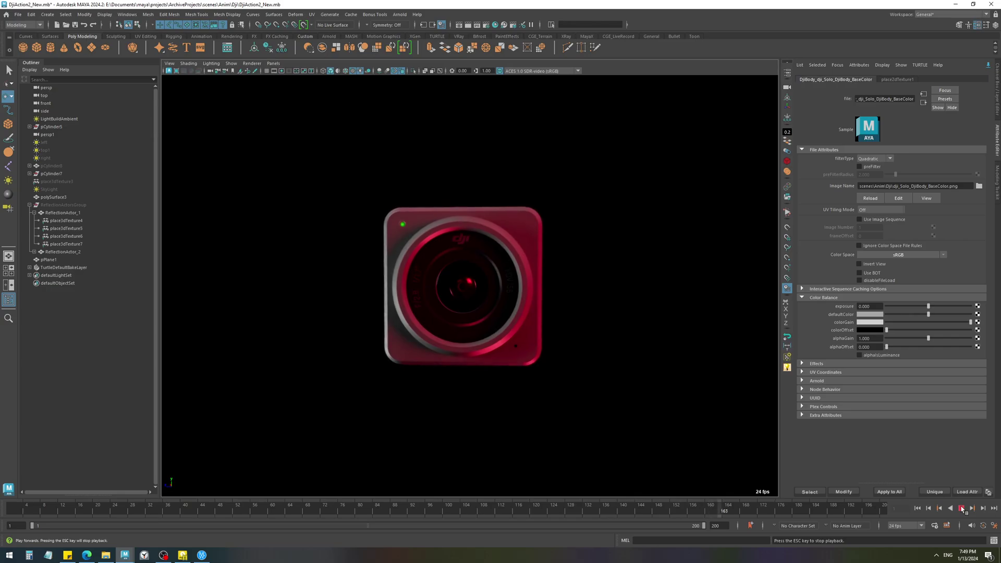
{"action": "left_click", "coordinate": [67, 555]}
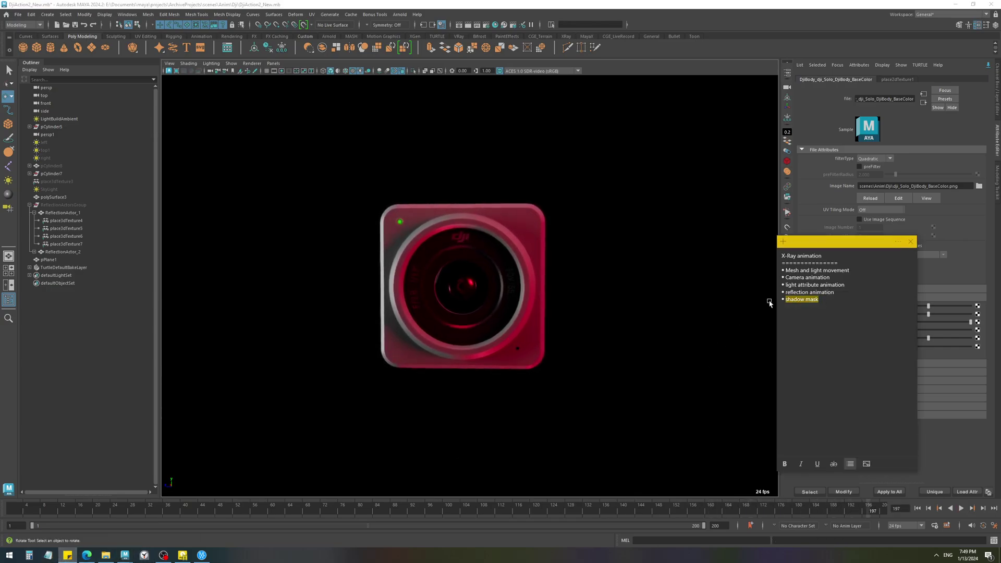
Select the whole X-Ray checklist in the note, clear it, and scrub the animation to the end and back
{"action": "left_click_drag", "start_coordinate": [762, 297], "coordinate": [766, 254]}
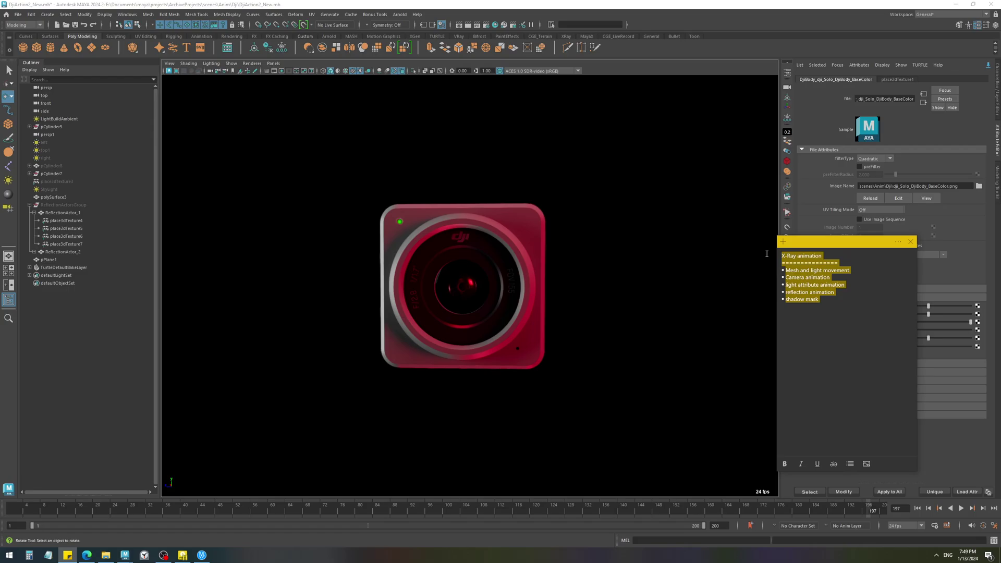
{"action": "left_click_drag", "start_coordinate": [828, 306], "coordinate": [777, 253]}
{"action": "left_click_drag", "start_coordinate": [824, 303], "coordinate": [774, 254]}
{"action": "left_click_drag", "start_coordinate": [819, 319], "coordinate": [766, 239]}
{"action": "left_click", "coordinate": [811, 293]}
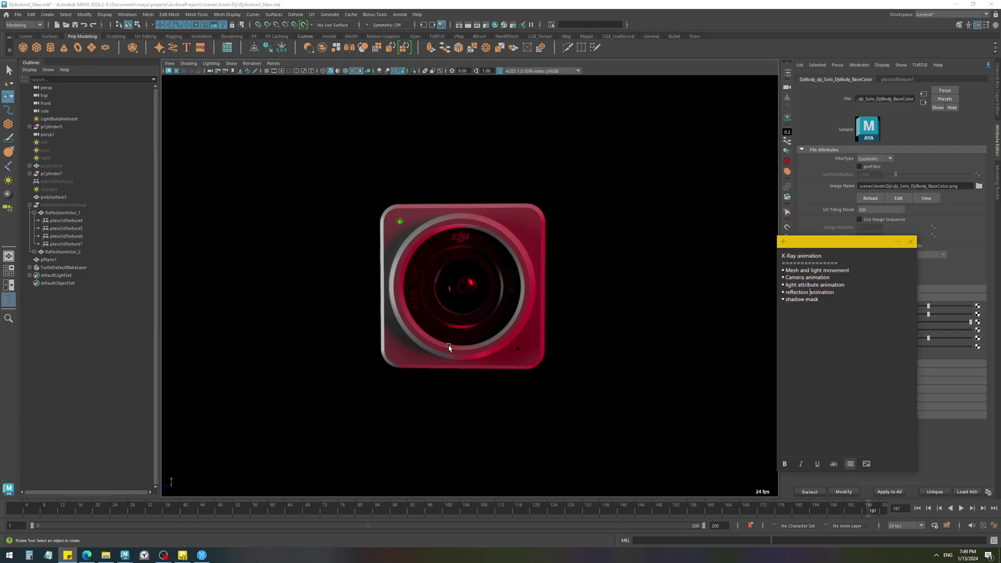
{"action": "mouse_move", "coordinate": [21, 514]}
{"action": "left_mouse_down"}
{"action": "mouse_move", "coordinate": [915, 544]}
{"action": "mouse_move", "coordinate": [1, 511]}
{"action": "left_mouse_up"}
{"action": "mouse_move", "coordinate": [124, 555]}
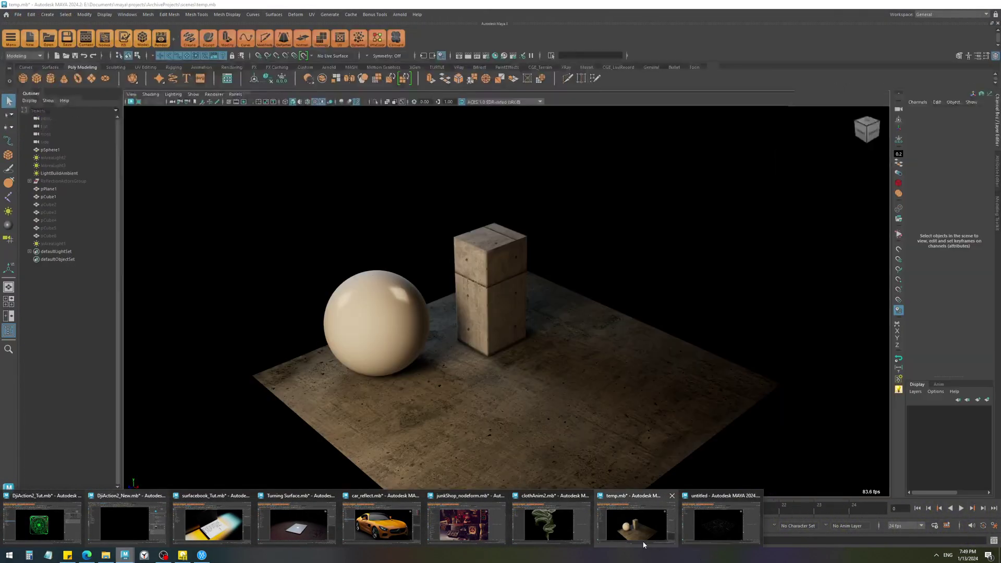
In temp.mb, scrub the sphere animation, unhide pCube2 to pCube6, and play with the cubes shown
{"action": "left_click", "coordinate": [635, 524]}
{"action": "left_click_drag", "start_coordinate": [25, 499], "coordinate": [45, 481]}
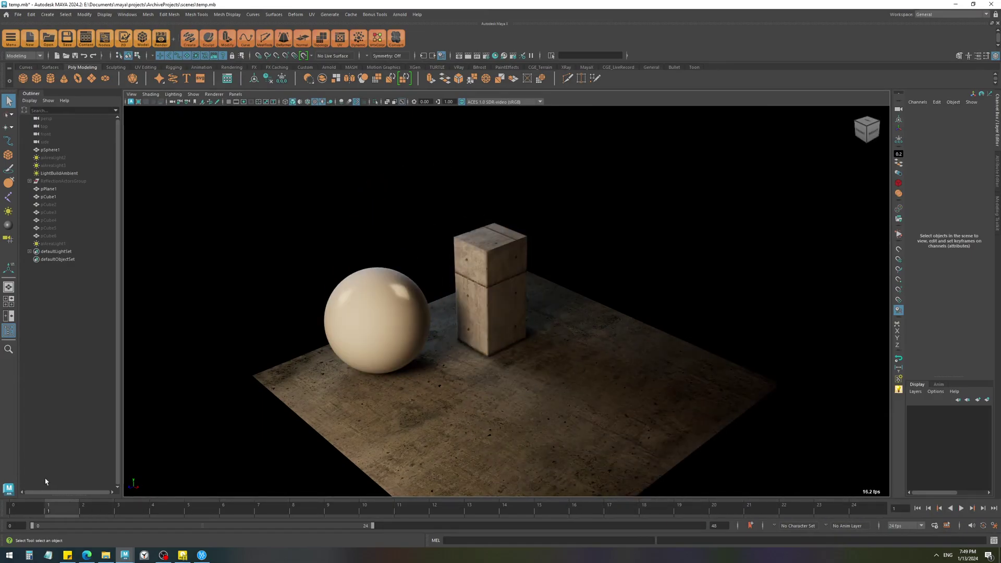
{"action": "left_click_drag", "start_coordinate": [51, 206], "coordinate": [50, 236]}
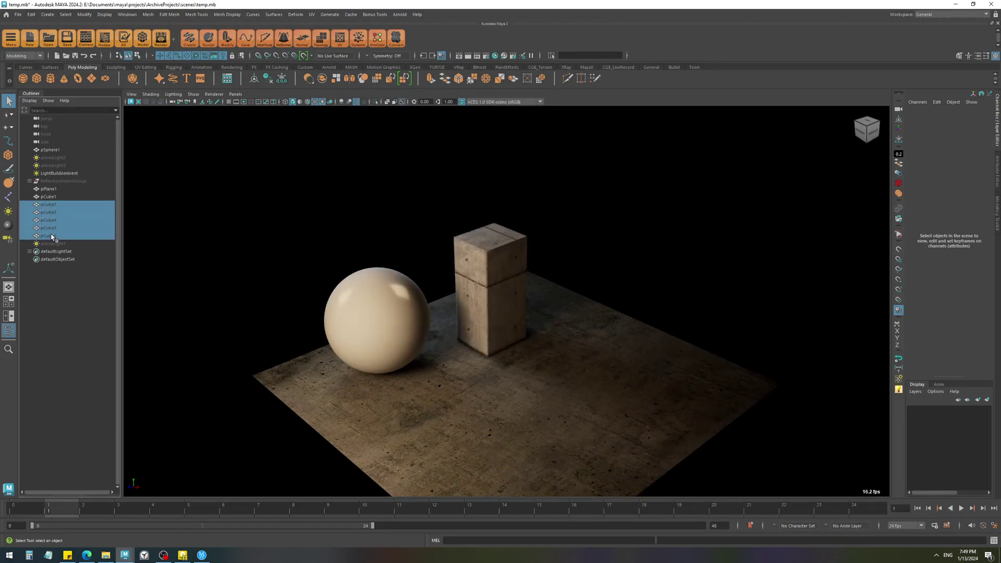
{"action": "key", "text": "shift+h"}
{"action": "key", "text": "alt+v"}
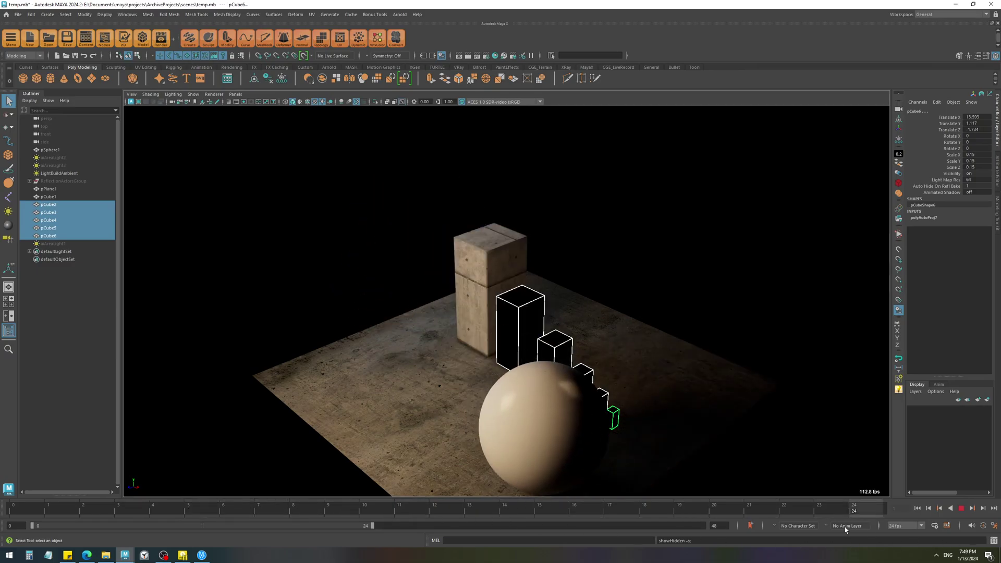
Stop playback, undo the unhide, rewind to the first frame, deselect the cubes, and show the checklist
{"action": "key", "text": "alt+v"}
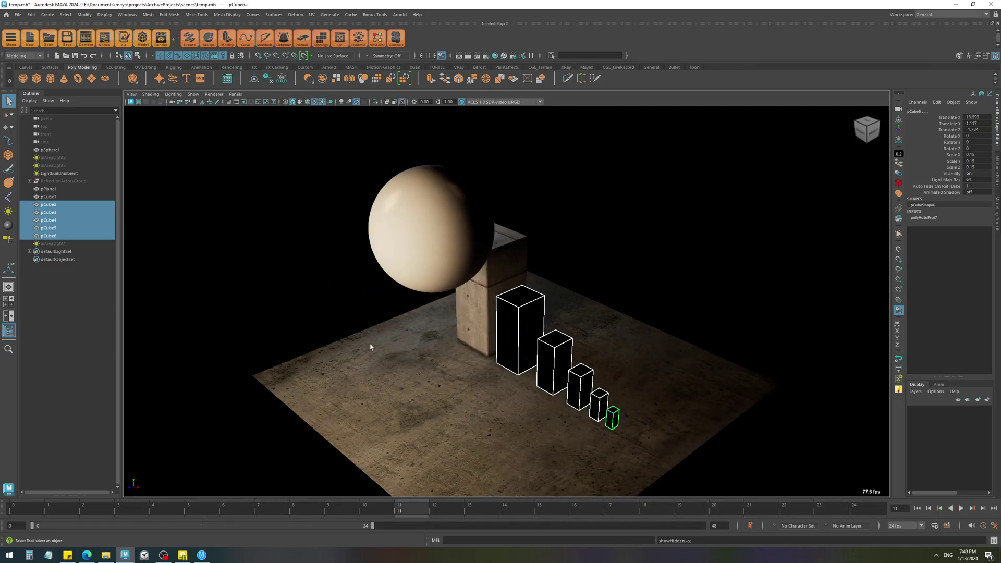
{"action": "key", "text": "alt+shift+v"}
{"action": "key", "text": "ctrl+z"}
{"action": "left_click", "coordinate": [645, 213]}
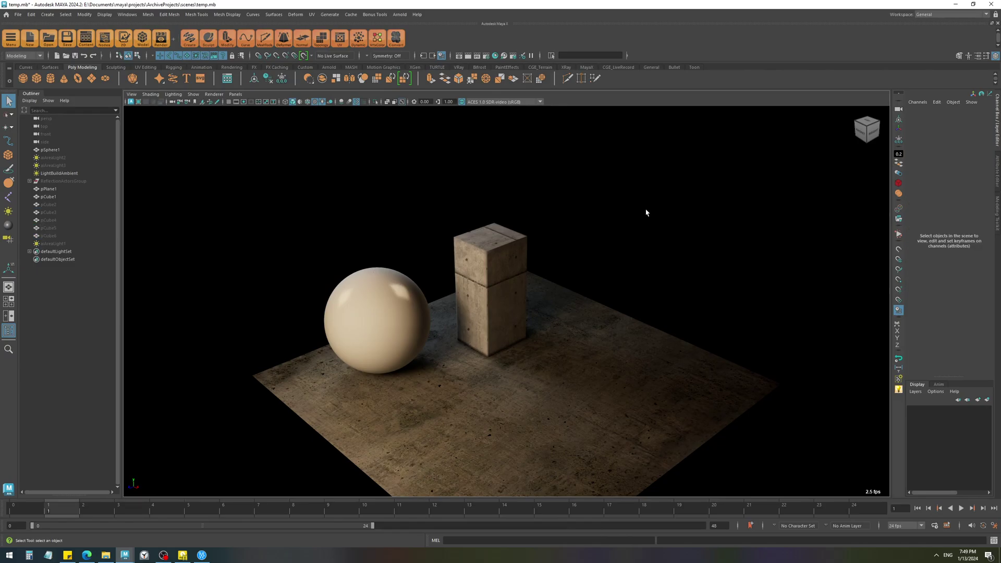
{"action": "left_click", "coordinate": [67, 555]}
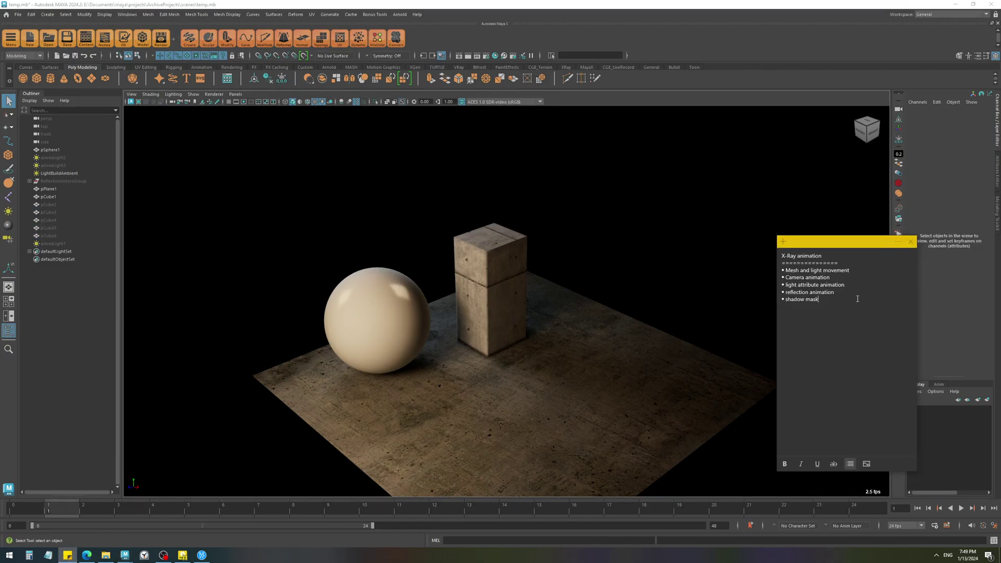